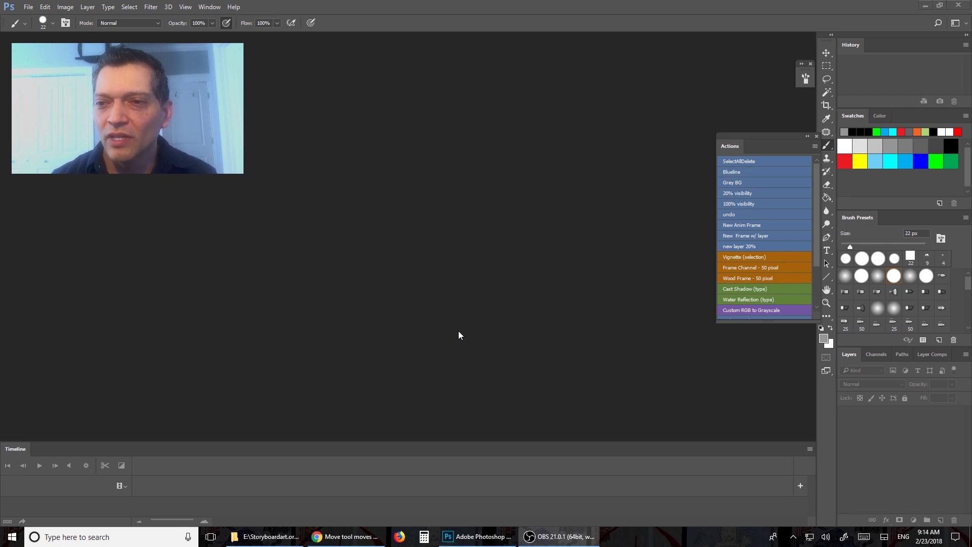
Step: Turn off Button Mode so the Actions panel shows actions as an expandable list
drag(772, 135, 762, 122)
click(771, 125)
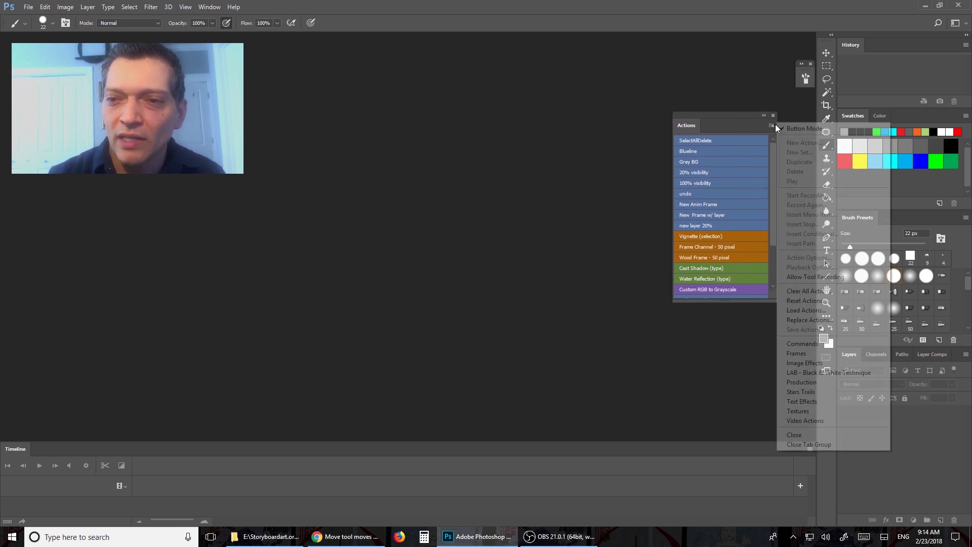
click(818, 128)
Step: Reposition the Actions list and select the Move tool
drag(719, 115, 738, 97)
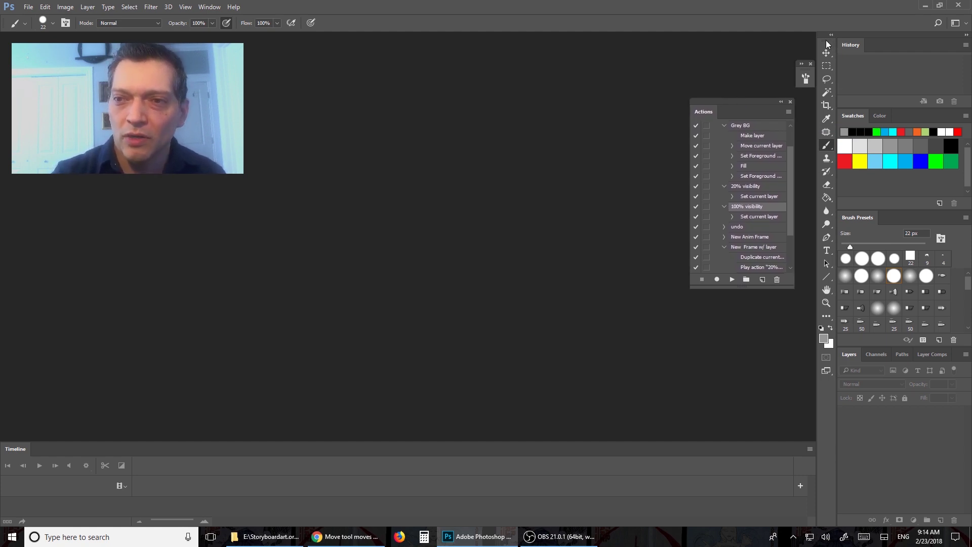
drag(828, 42, 834, 70)
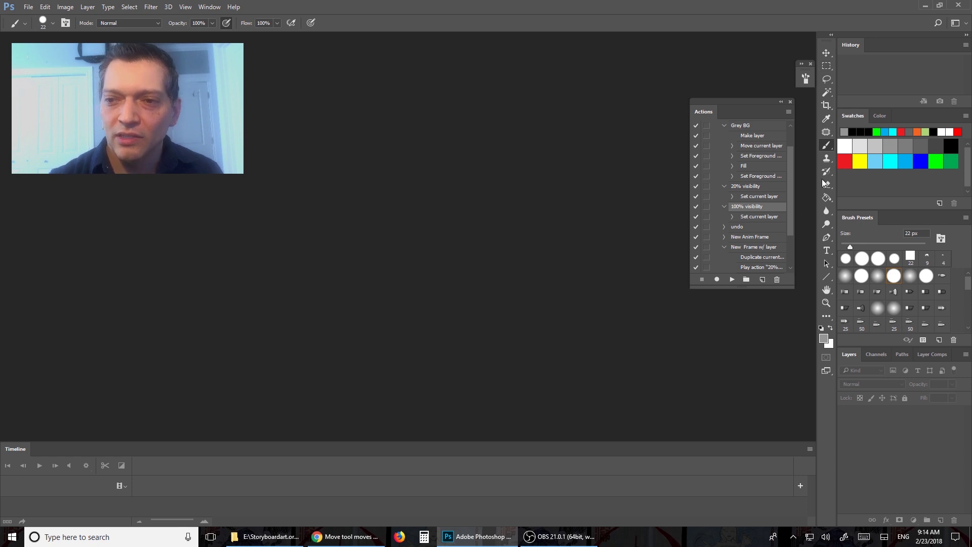
click(827, 53)
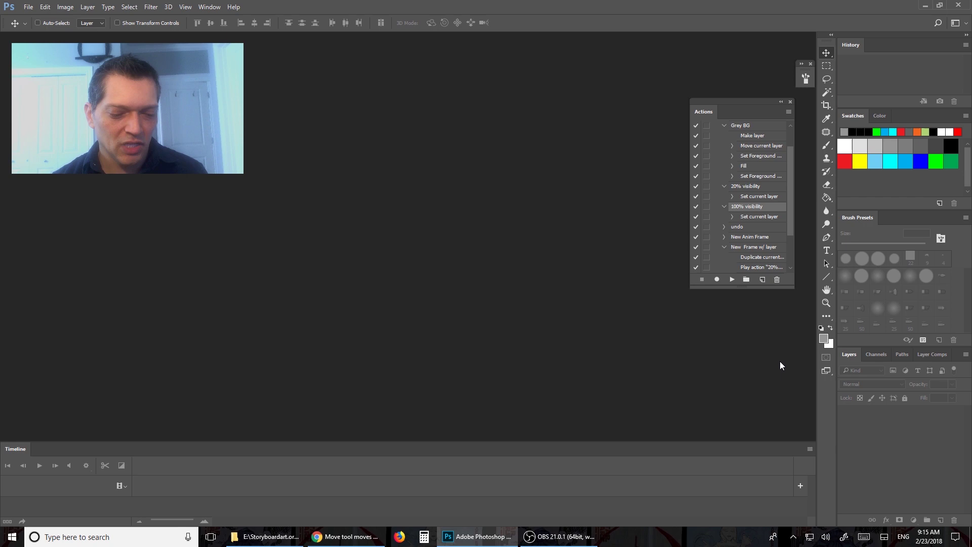
Step: Create a new 1920×1080 transparent document with Ctrl+N
key(ctrl+n)
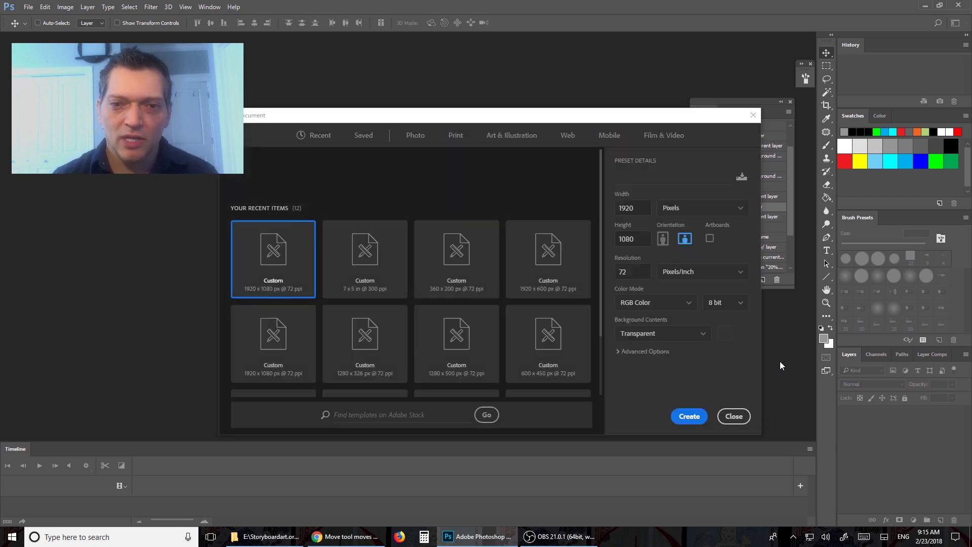
click(699, 419)
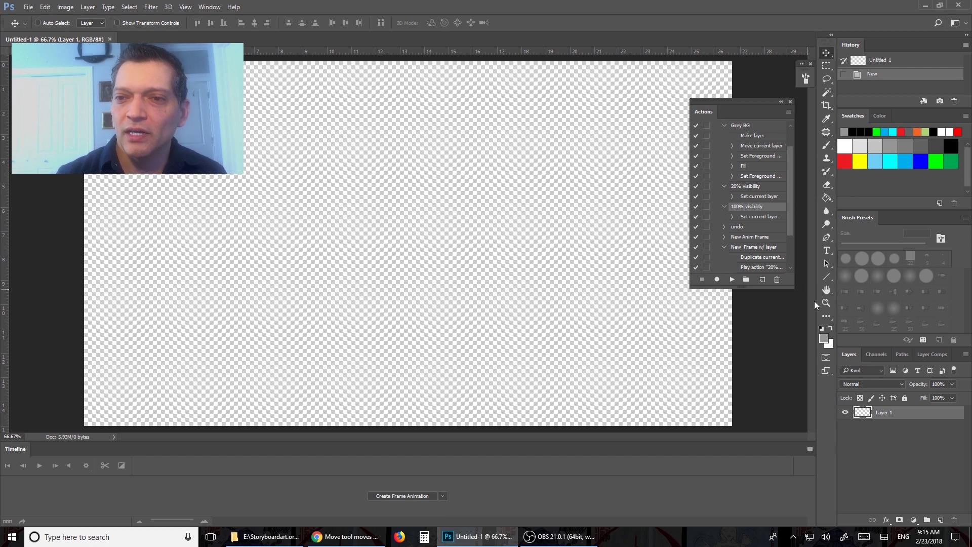
drag(790, 215, 792, 175)
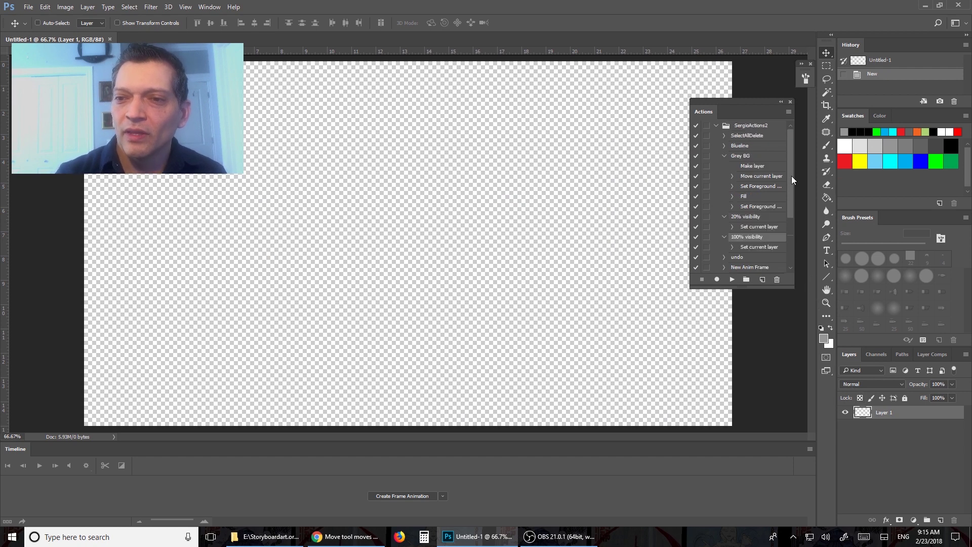
Step: Expand the SergioActions2 set to browse its actions, then collapse it again
click(716, 126)
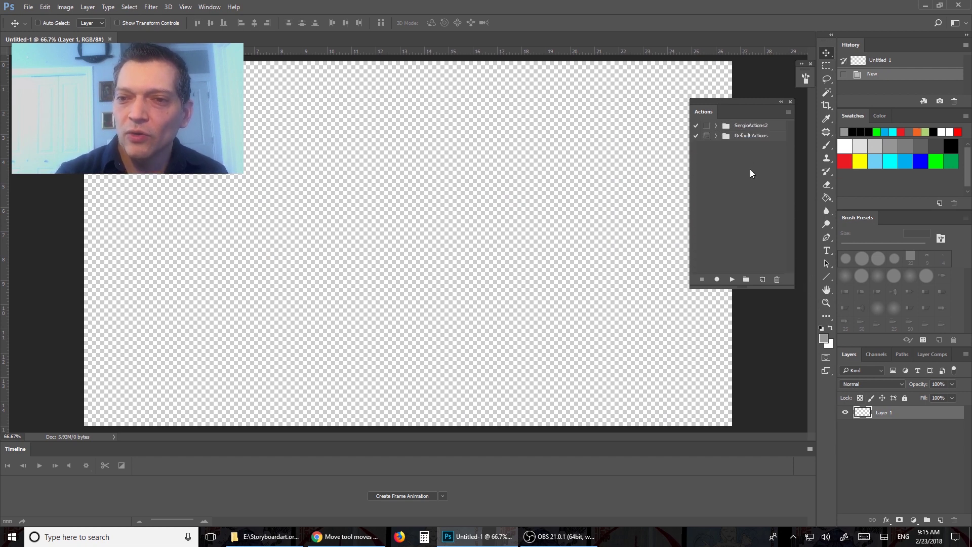
click(715, 128)
drag(788, 194, 792, 274)
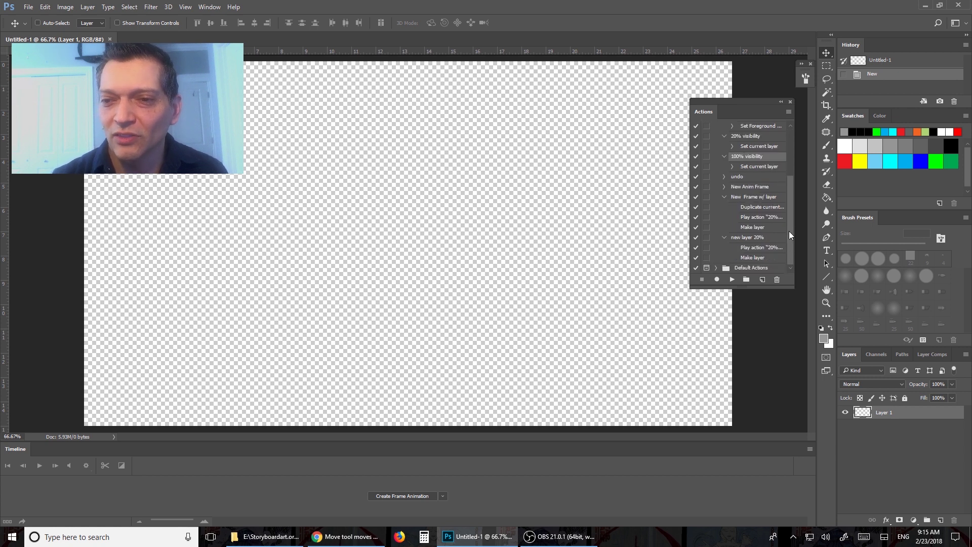
drag(788, 231, 788, 149)
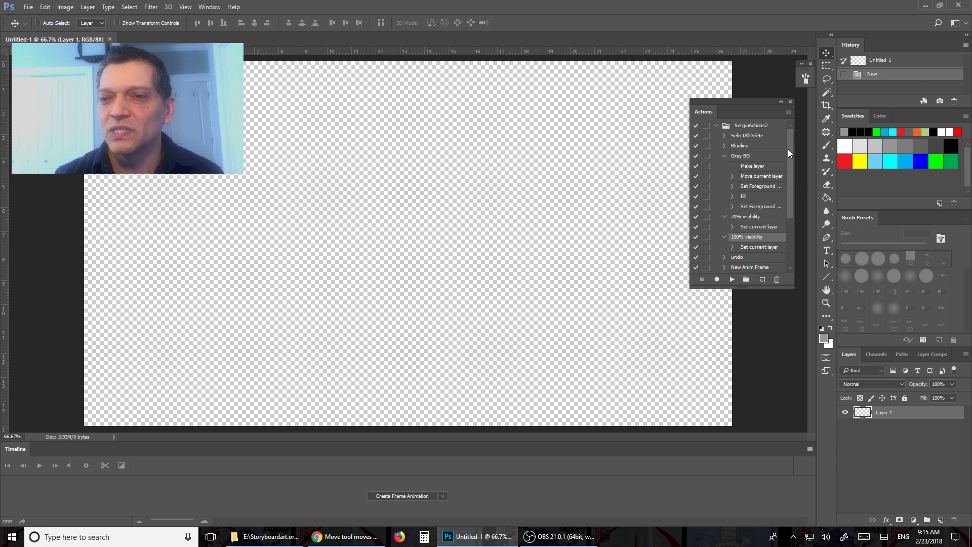
click(716, 125)
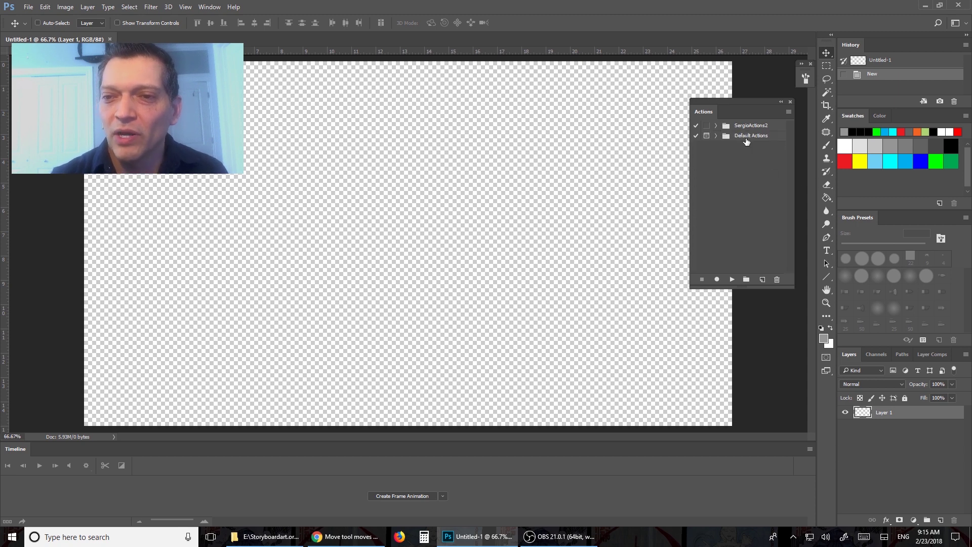
Step: Switch the Actions panel back to Button Mode and run Grey BG to add a grey Layer 2
click(789, 111)
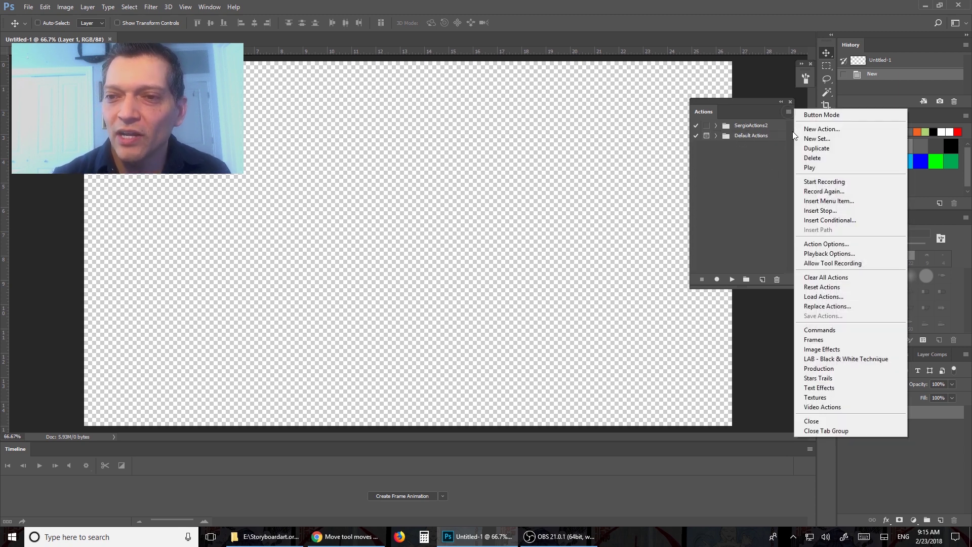
click(820, 115)
drag(791, 219, 789, 163)
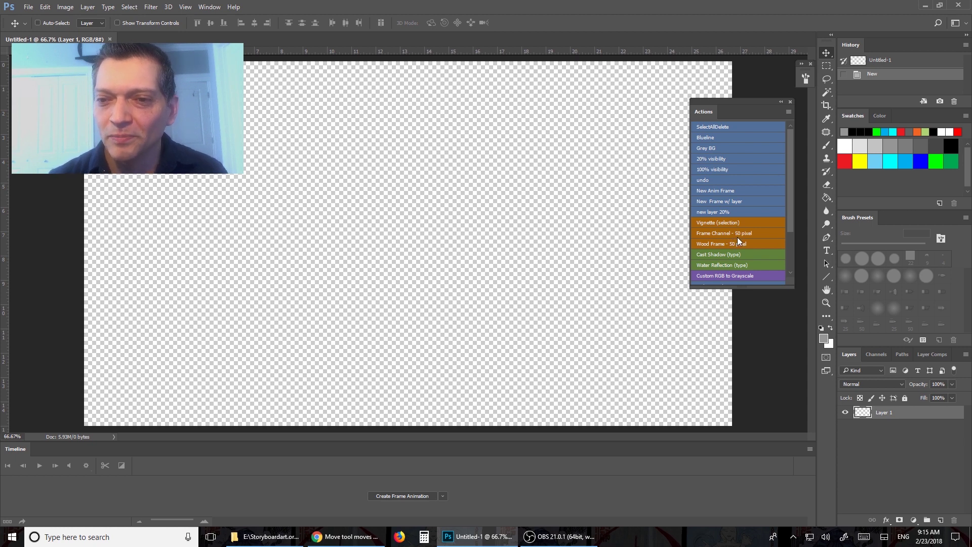
click(717, 147)
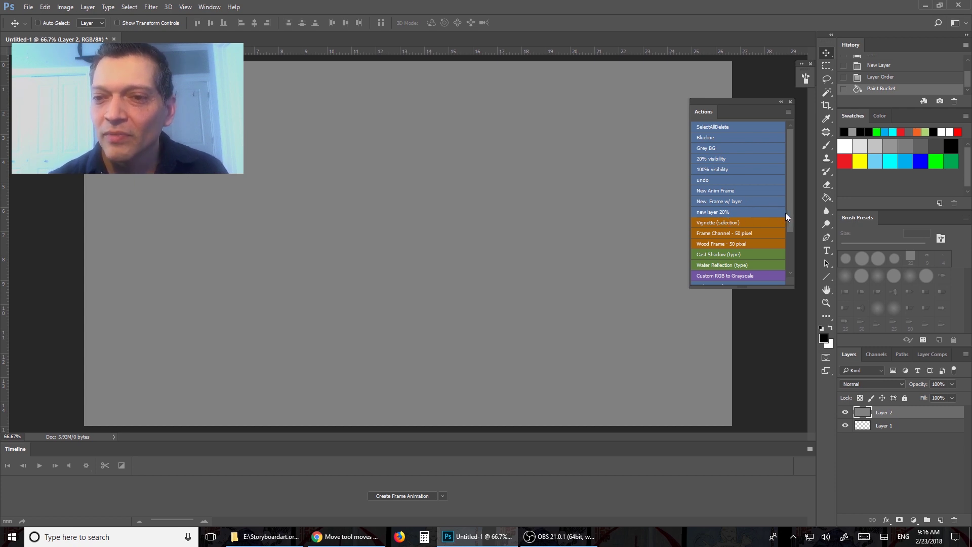
Step: Run the new layer 20% action and set grey Layer 2 back to 100% opacity
drag(790, 214, 789, 160)
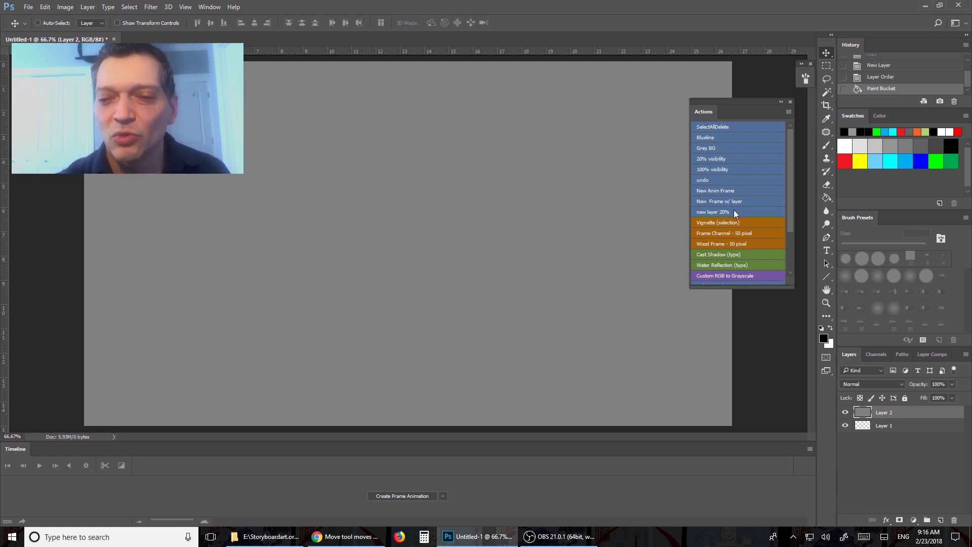
click(711, 212)
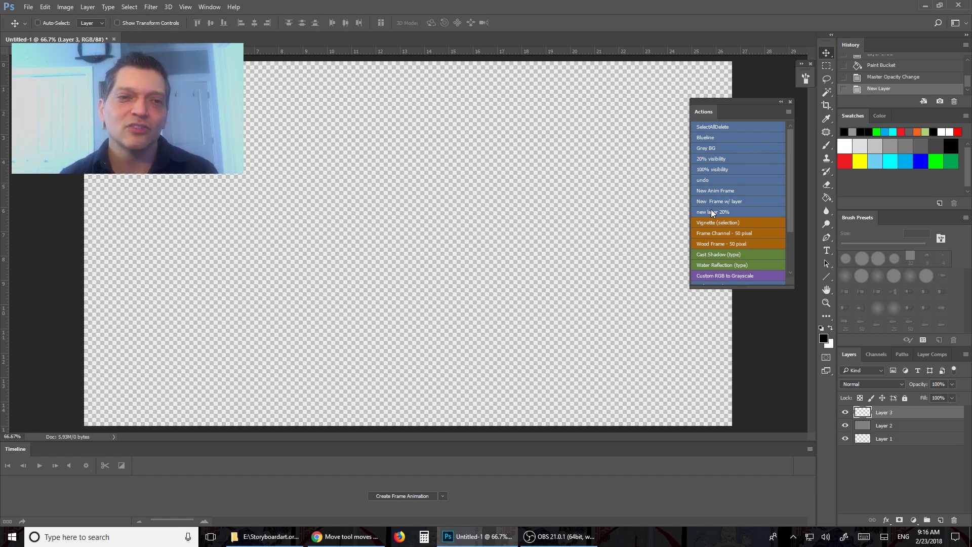
click(899, 427)
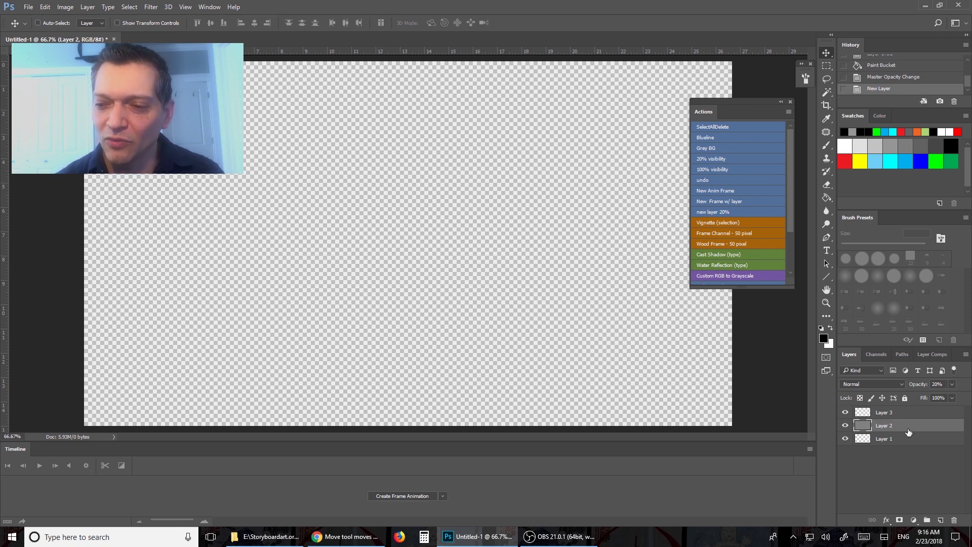
click(952, 385)
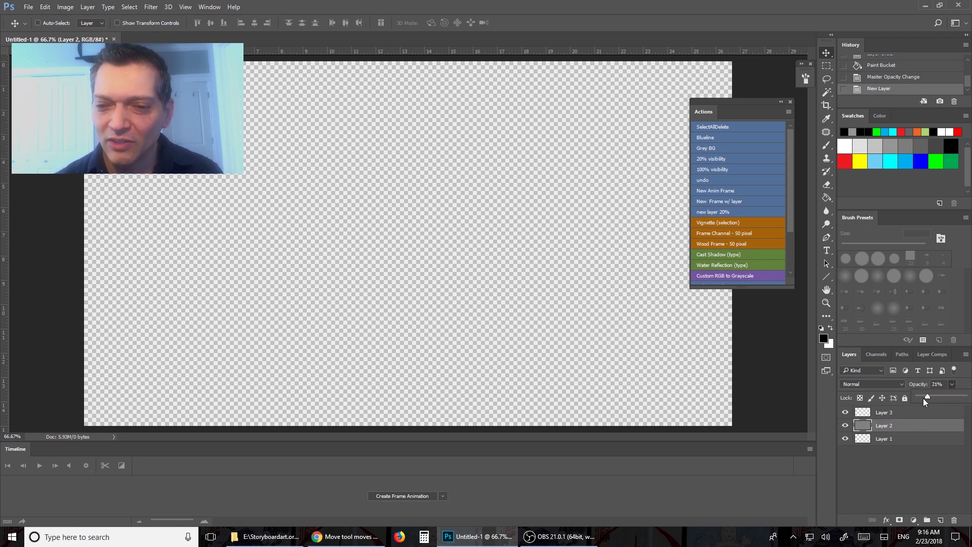
drag(923, 398, 954, 400)
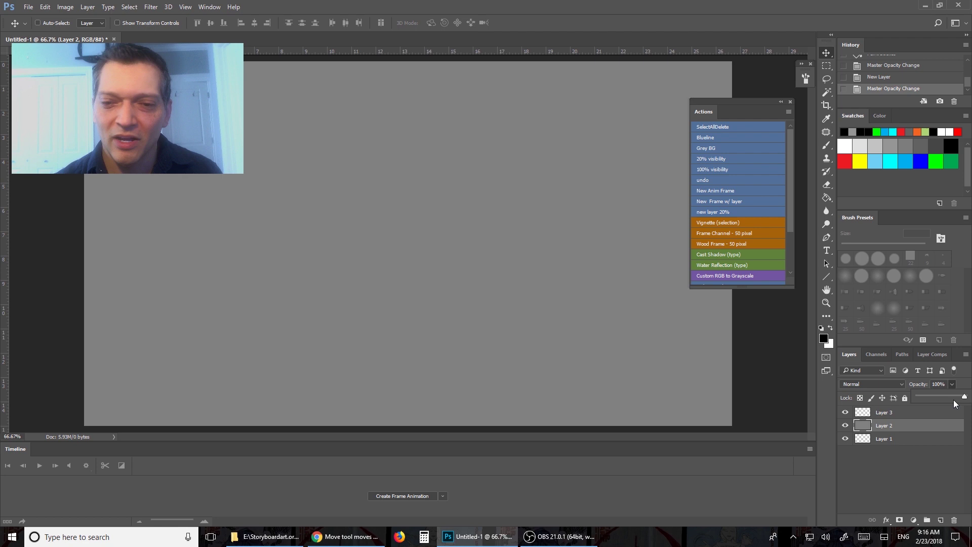
Step: Select Layer 3 and keep black as the foreground colour
click(892, 412)
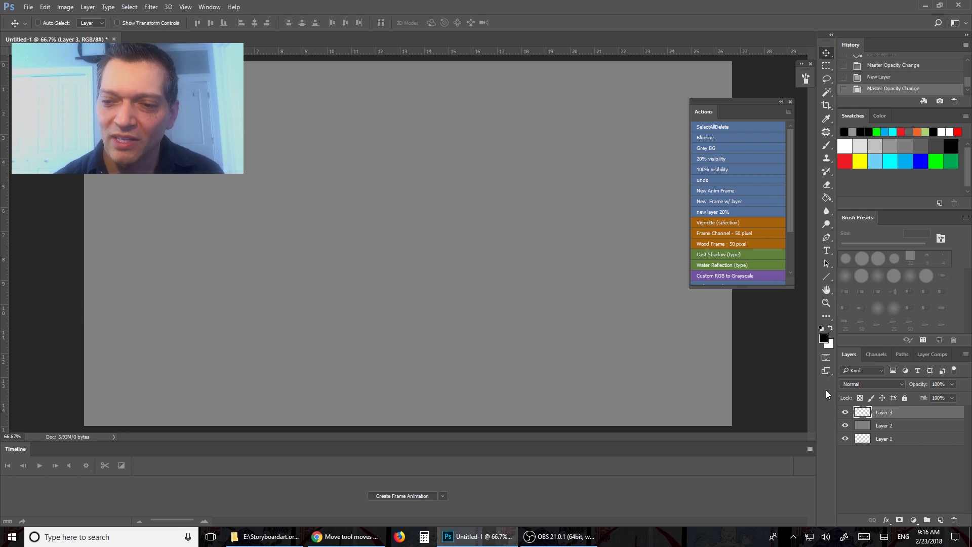
click(824, 339)
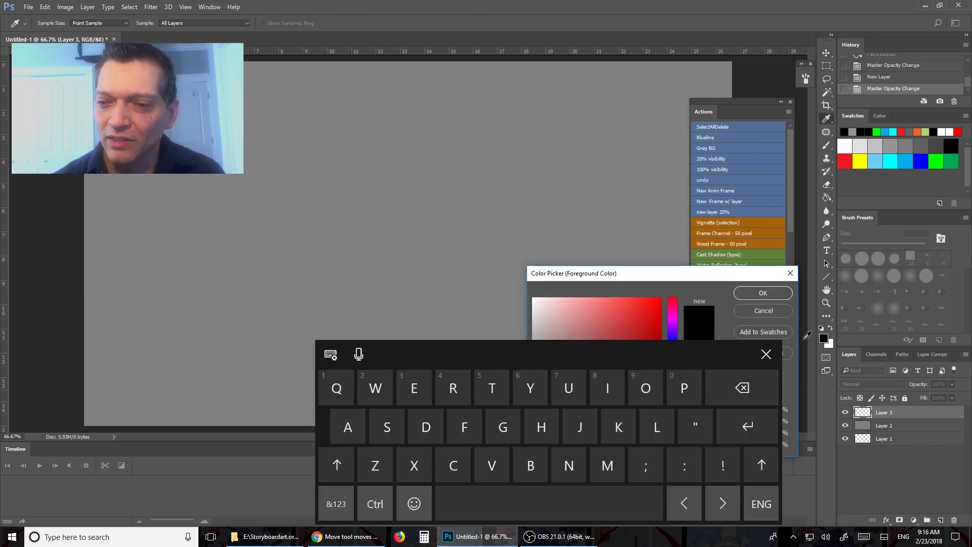
click(766, 354)
click(763, 310)
key(v)
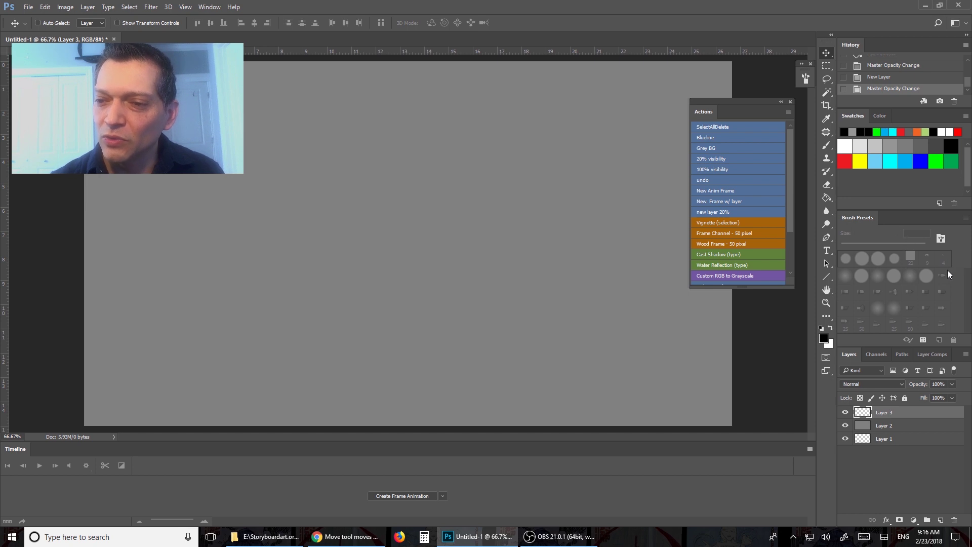
Step: Brush black loop and zigzag scribbles on Layer 3, then run Blueline to turn them blue
key(b)
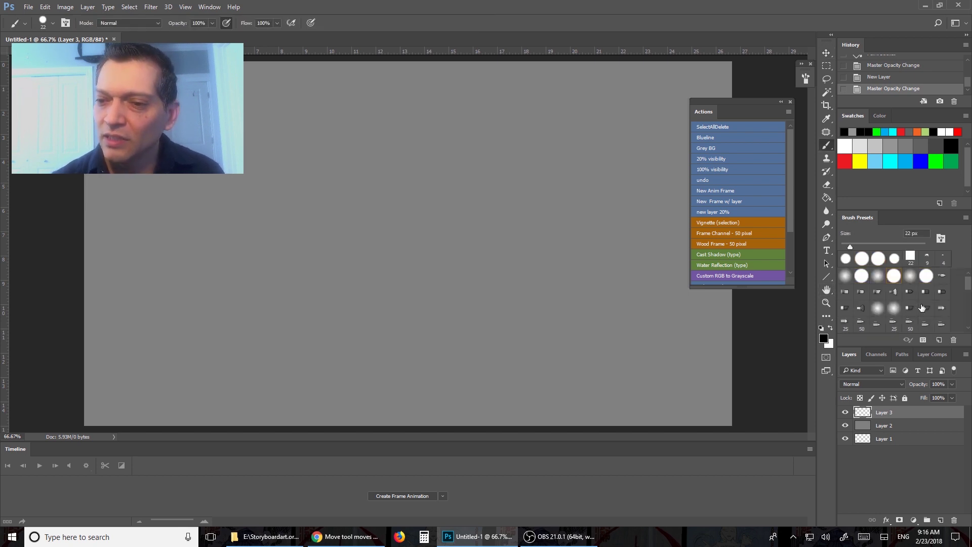
mouse_move(486, 188)
mouse_down()
mouse_move(441, 225)
mouse_move(403, 238)
mouse_move(344, 208)
mouse_move(462, 229)
mouse_move(412, 302)
mouse_up()
mouse_move(409, 146)
mouse_down()
mouse_move(474, 242)
mouse_move(551, 328)
mouse_move(589, 309)
mouse_up()
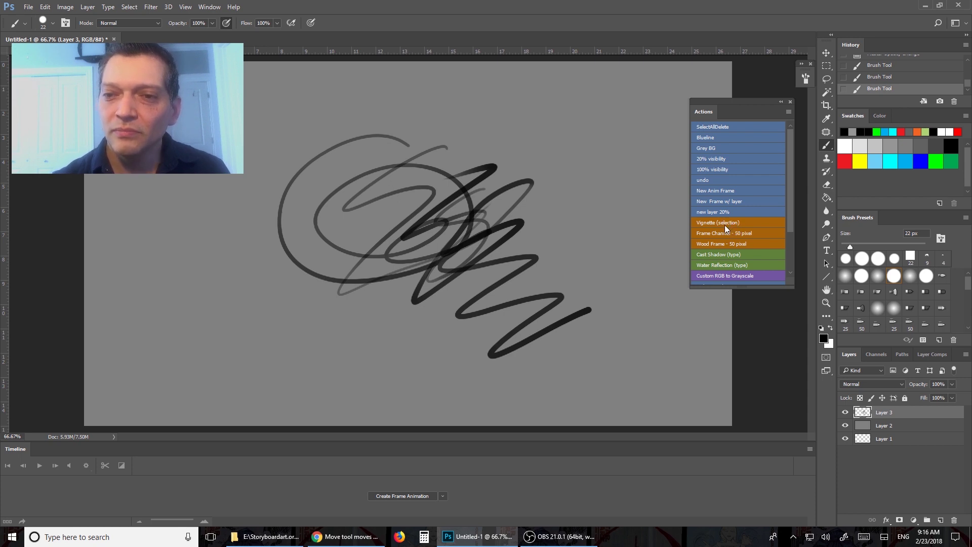
click(709, 136)
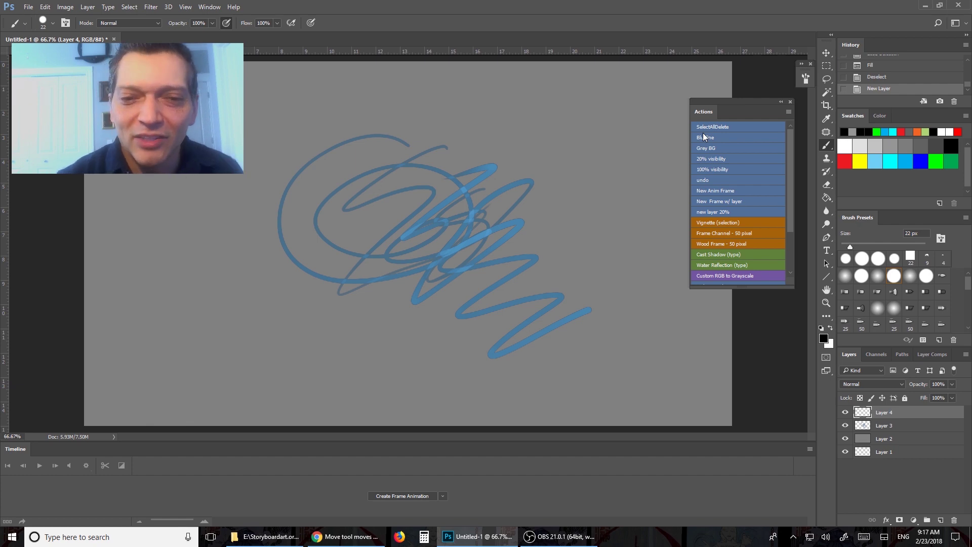
Step: Draw more black strokes, hide Layer 3, and run Blueline to turn the strokes blue
drag(493, 170, 395, 251)
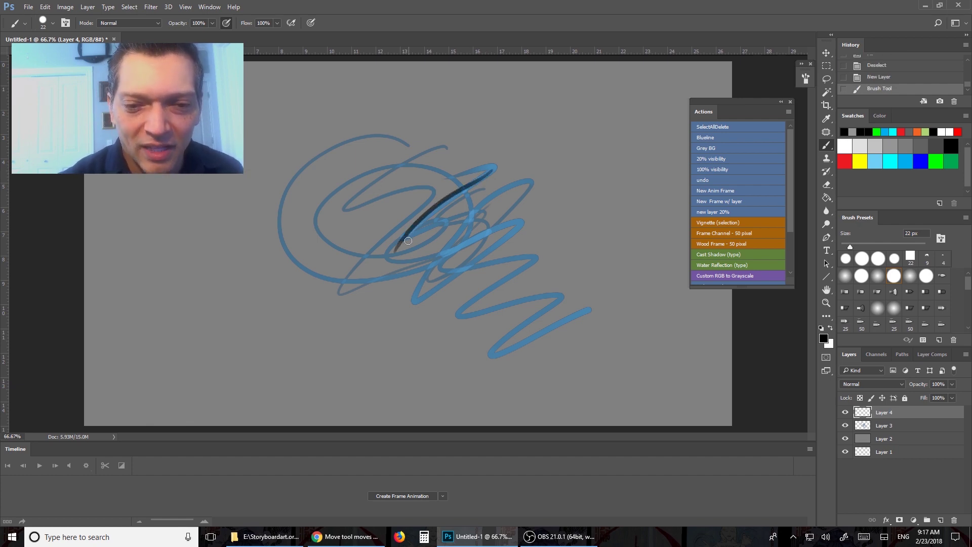
mouse_move(507, 189)
mouse_down()
mouse_move(442, 244)
mouse_move(493, 189)
mouse_move(494, 225)
mouse_move(507, 217)
mouse_move(447, 255)
mouse_move(520, 222)
mouse_move(462, 271)
mouse_move(431, 267)
mouse_move(543, 256)
mouse_move(466, 316)
mouse_move(468, 308)
mouse_move(560, 297)
mouse_move(495, 353)
mouse_move(595, 311)
mouse_up()
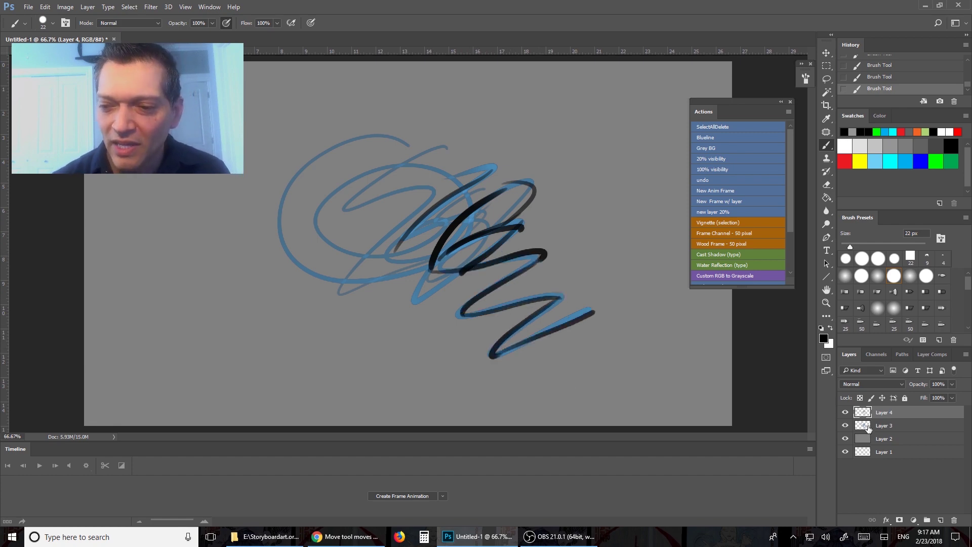
click(845, 425)
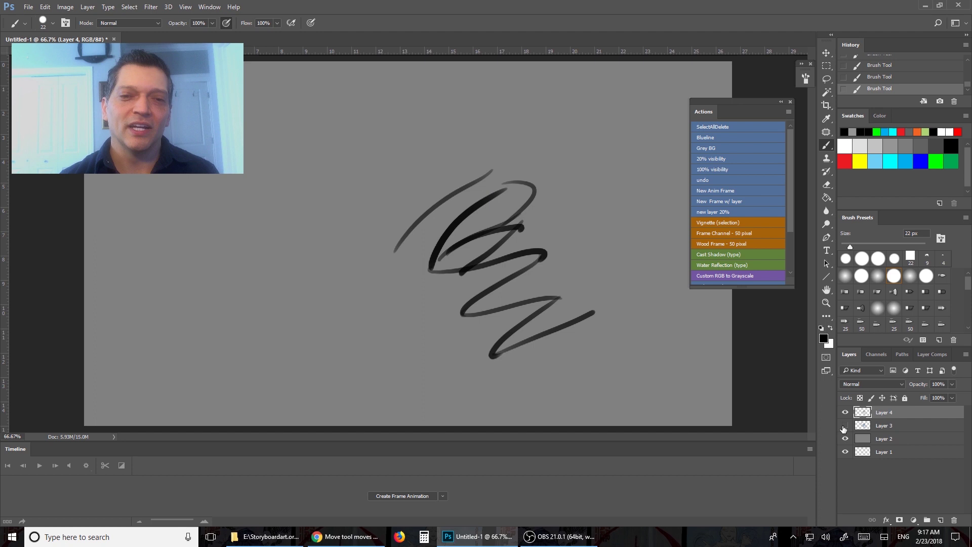
click(722, 139)
Step: Draw a black zigzag on Layer 5, undo several strokes, then toggle 20% and back to 100% opacity
mouse_move(496, 195)
mouse_down()
mouse_move(437, 264)
mouse_move(513, 234)
mouse_move(463, 310)
mouse_move(568, 302)
mouse_move(491, 349)
mouse_move(598, 321)
mouse_move(619, 289)
mouse_move(564, 313)
mouse_up()
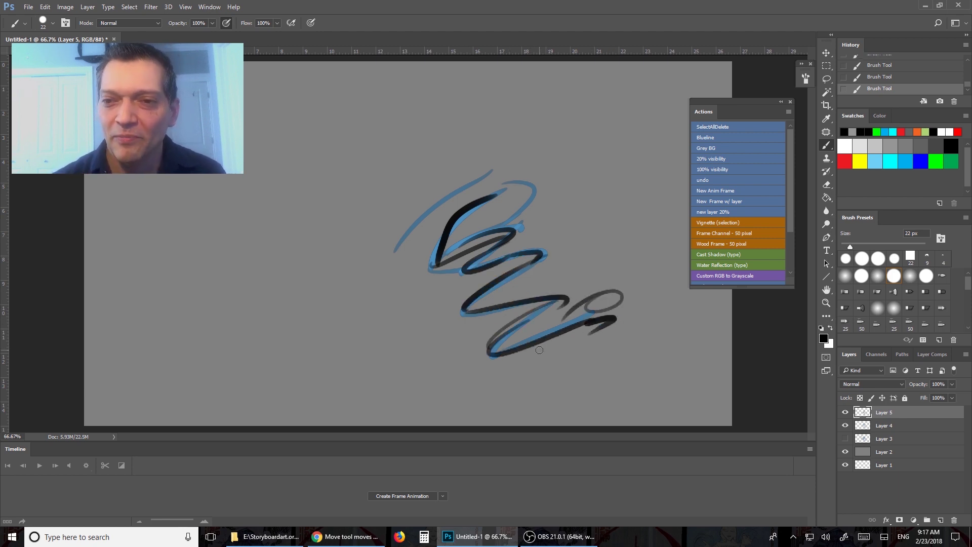
click(708, 180)
click(709, 179)
click(709, 180)
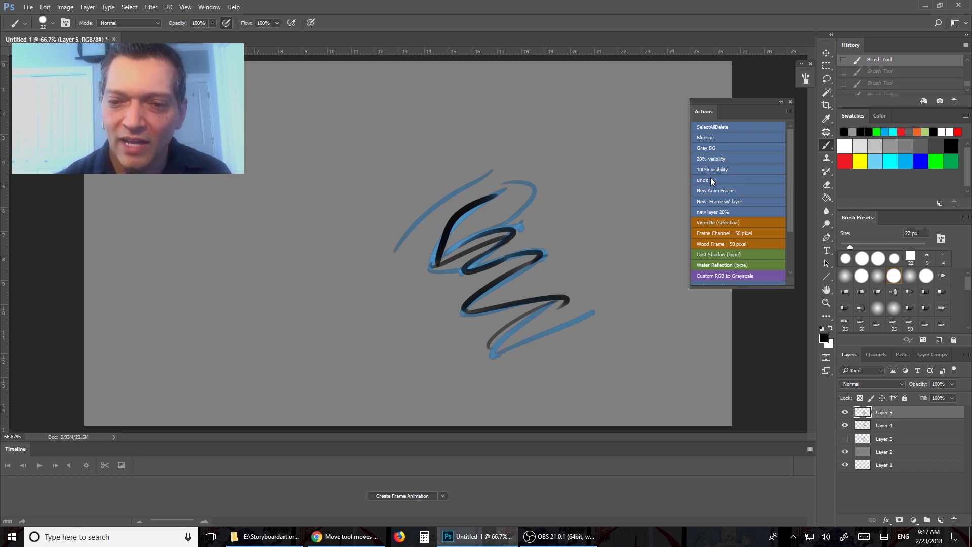
click(710, 179)
click(708, 179)
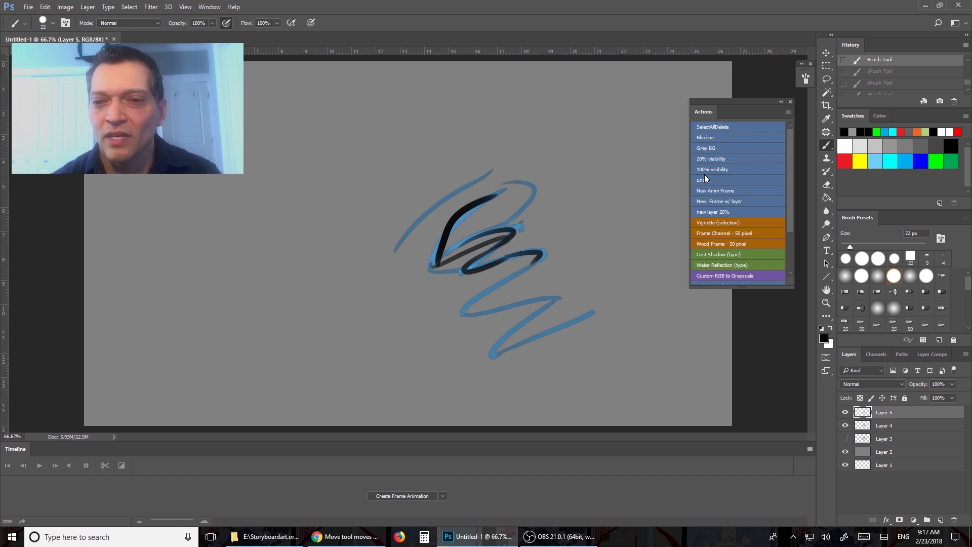
click(712, 159)
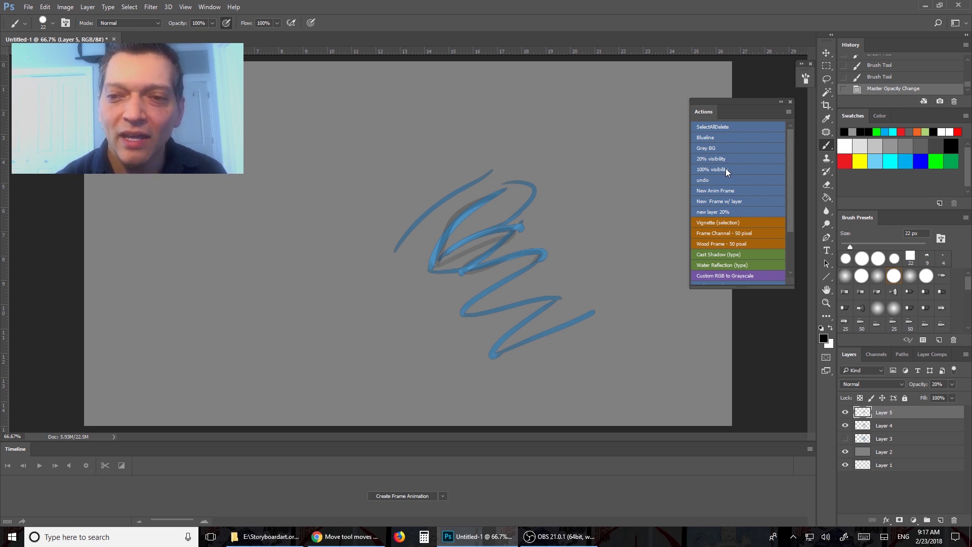
click(725, 169)
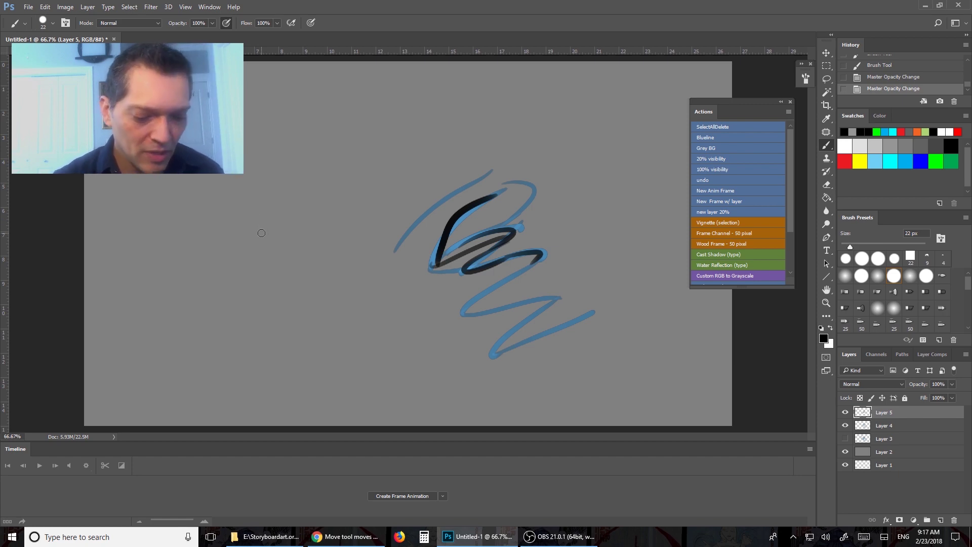
Step: Open 235template_300dpi.psd from E:\jobs\templates
click(28, 7)
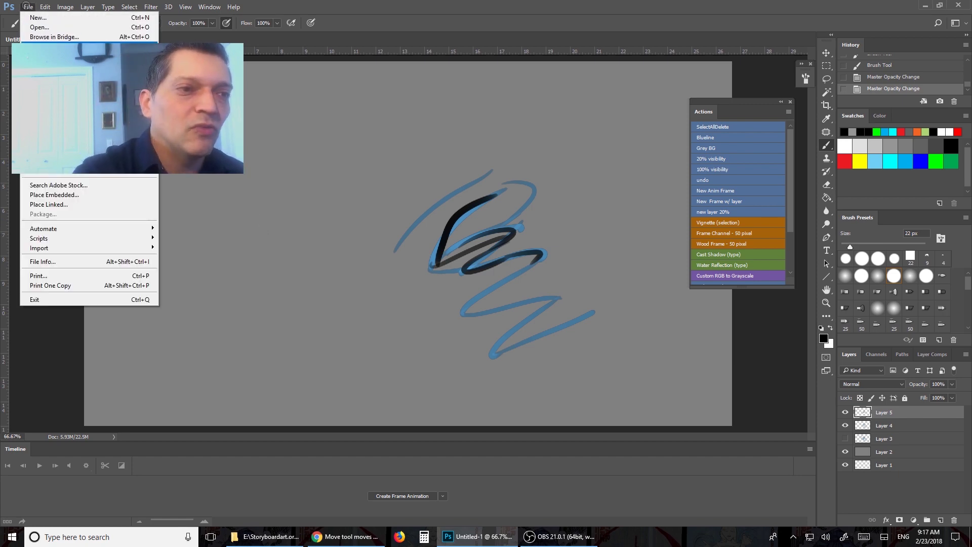
click(63, 29)
drag(663, 241, 661, 209)
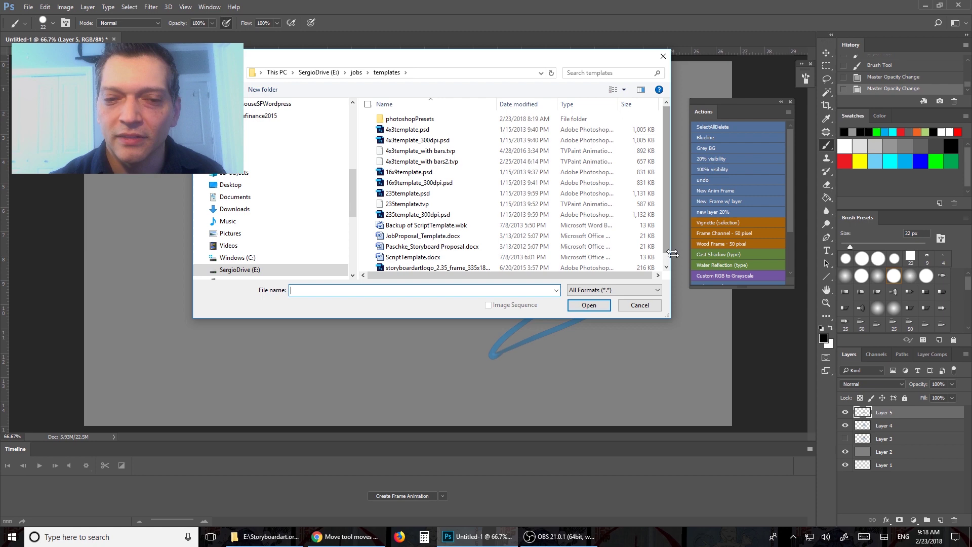
drag(671, 209, 673, 208)
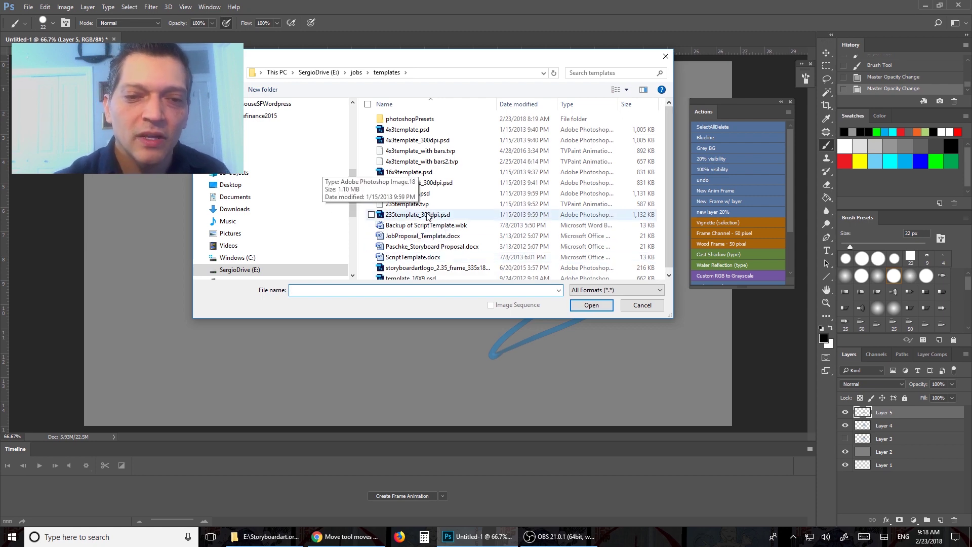
click(417, 214)
click(591, 304)
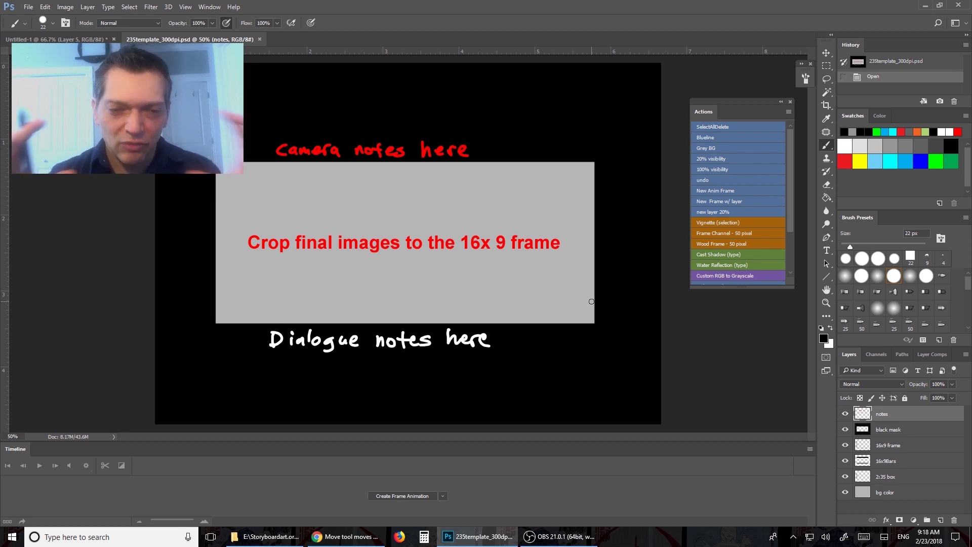
Step: Hide the notes, black mask and 16x9Bars layers in the template
click(845, 414)
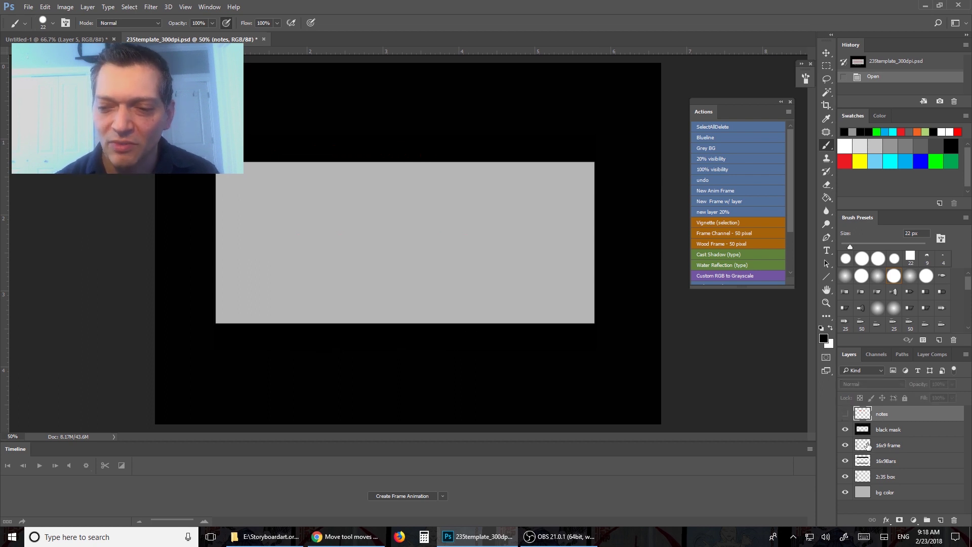
click(845, 429)
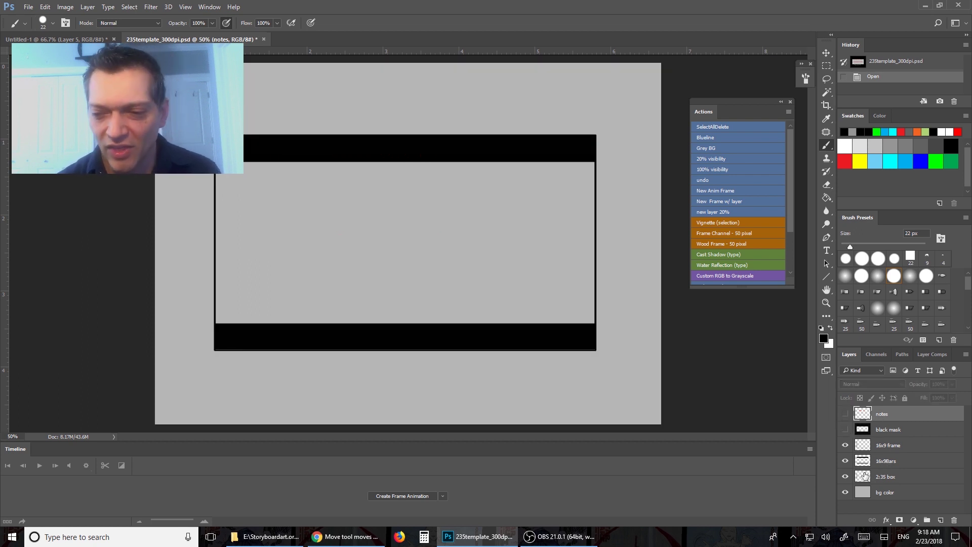
click(844, 445)
click(845, 445)
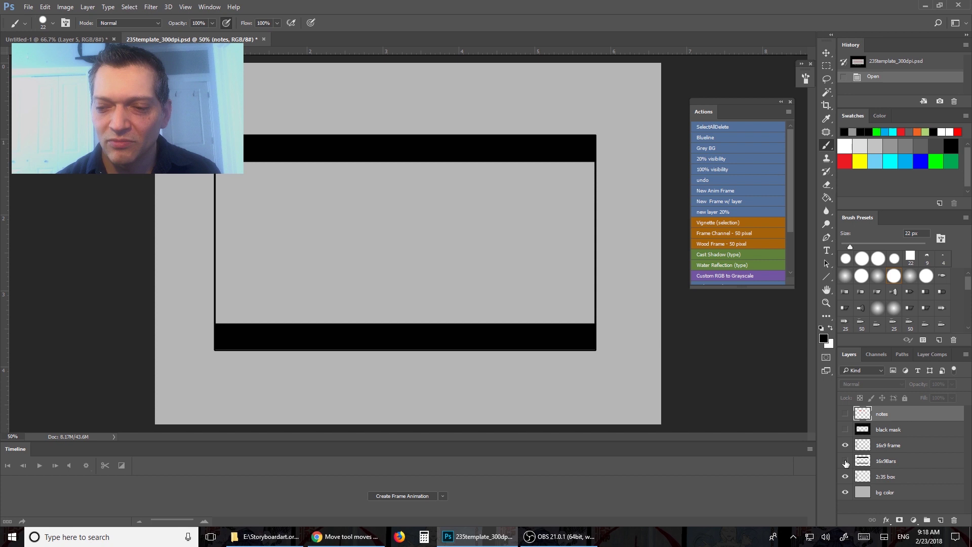
click(845, 461)
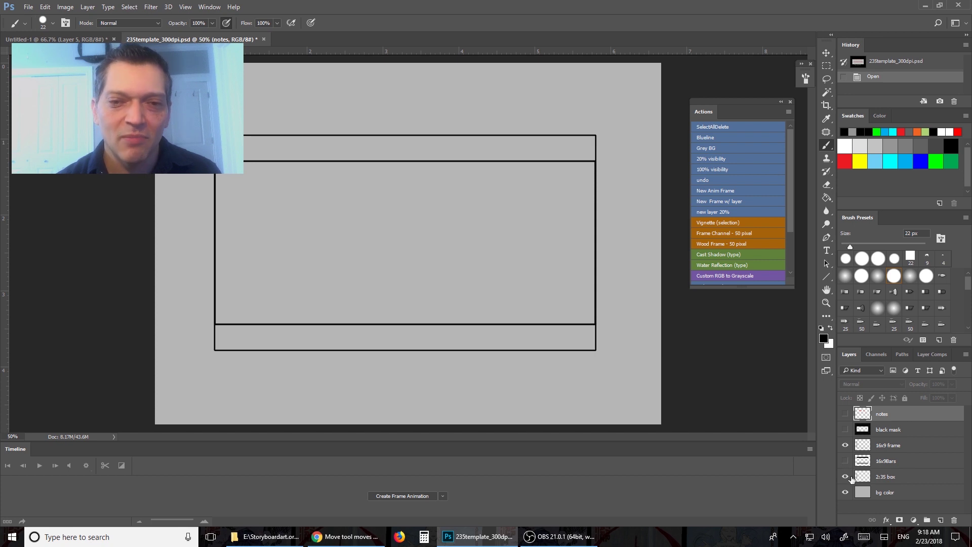
Step: Hide the 16x9 frame outline, then select 2:35 box and add an empty Layer 1 beneath it
click(845, 446)
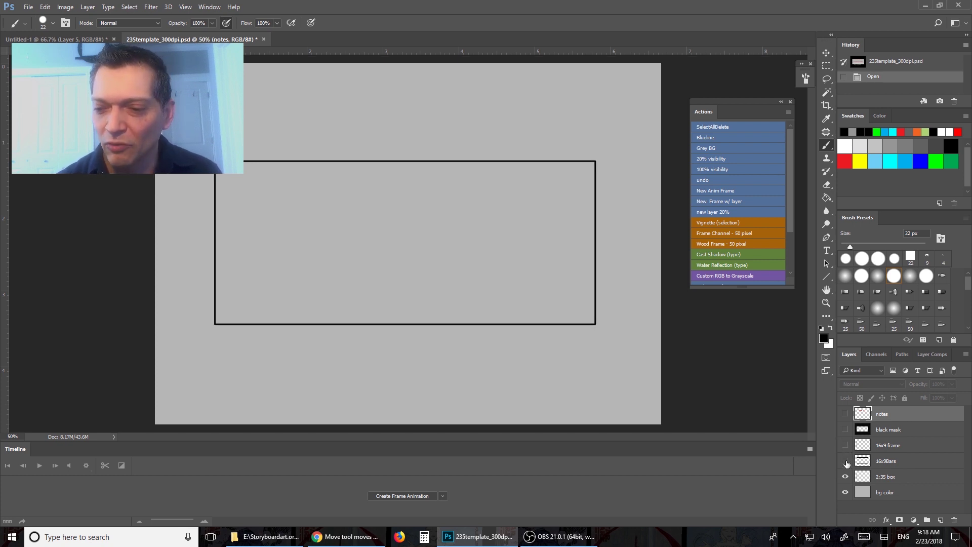
click(846, 476)
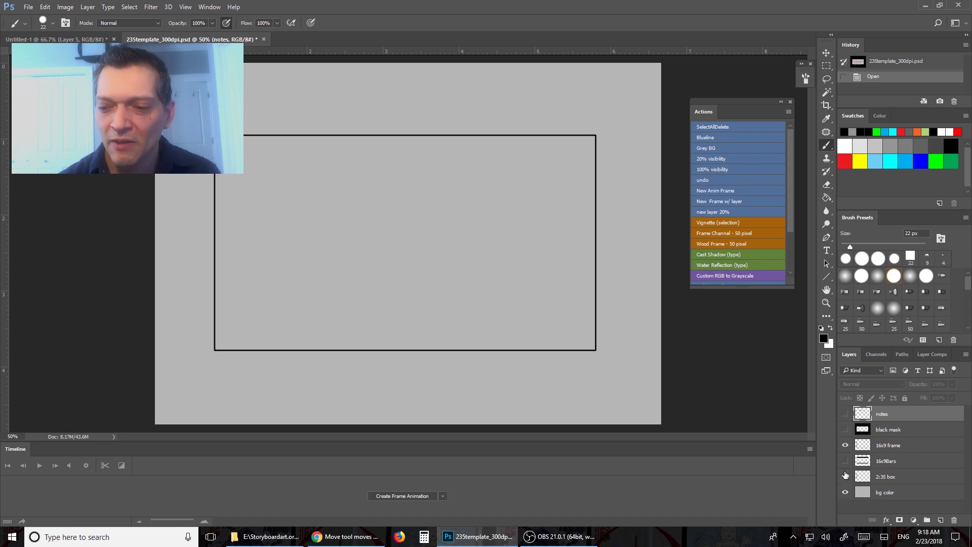
click(846, 476)
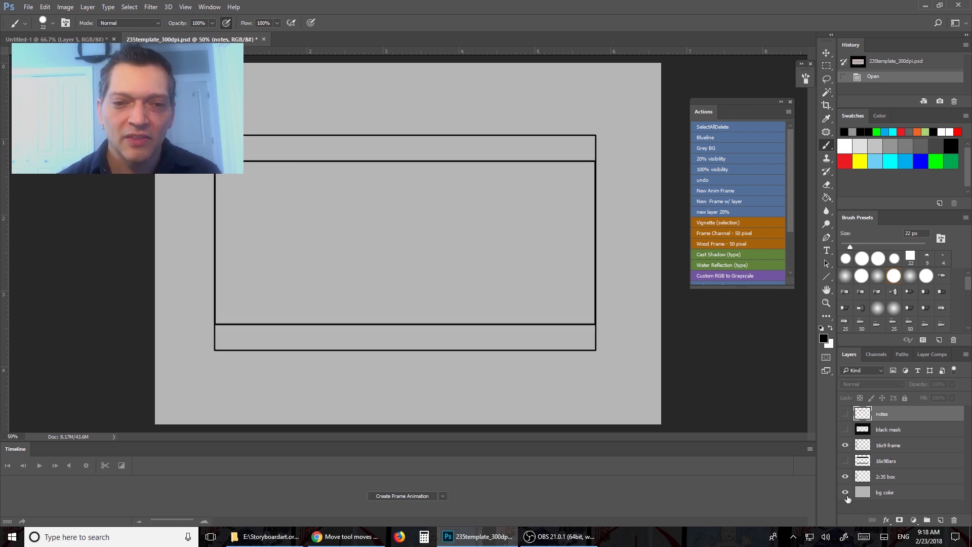
click(845, 446)
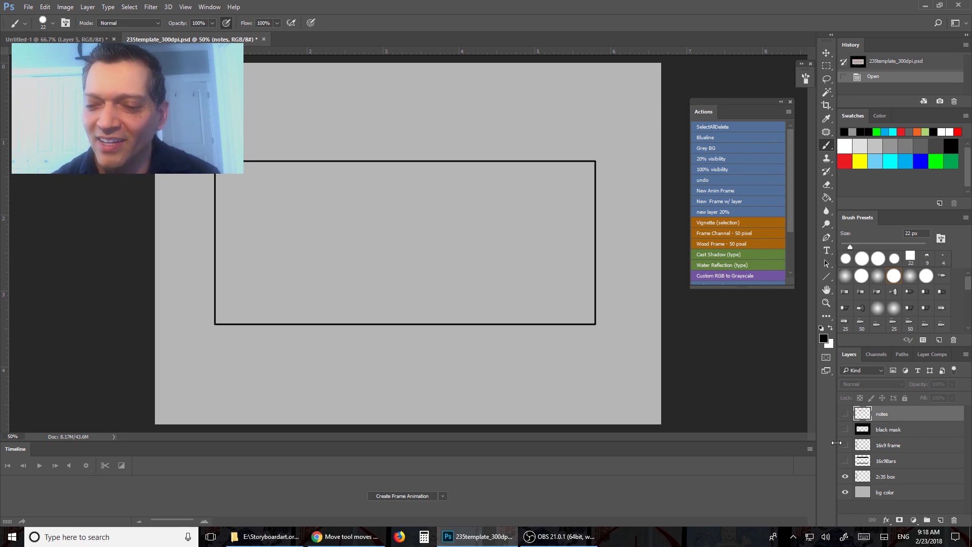
click(909, 478)
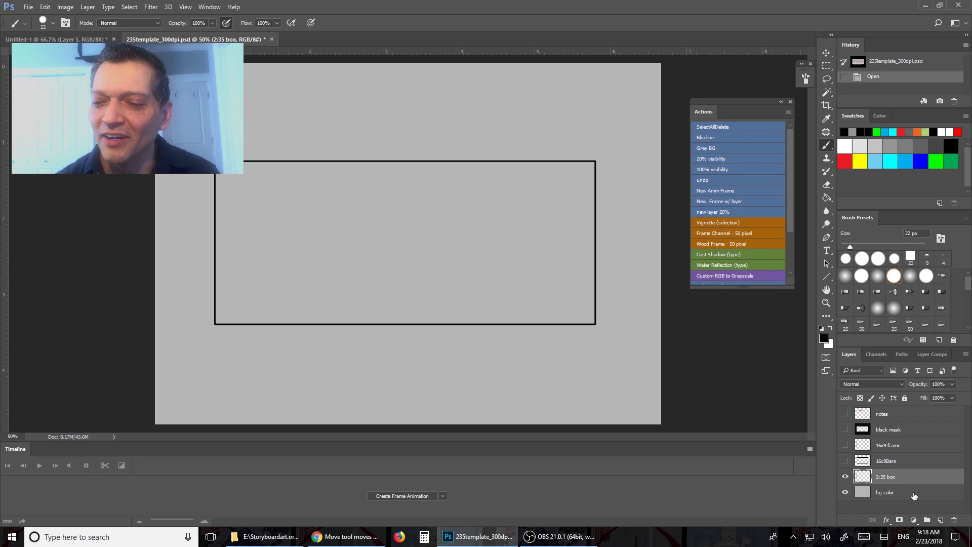
ctrl+click(940, 520)
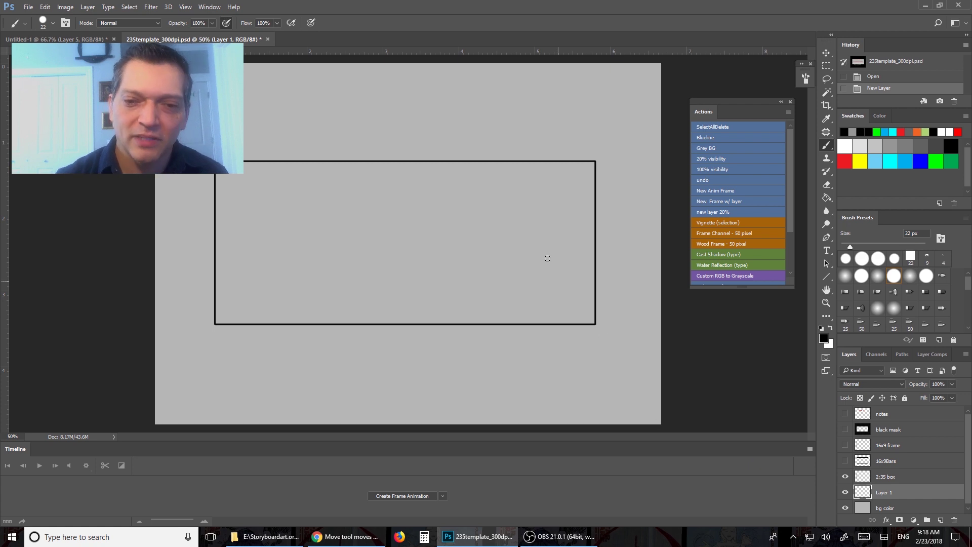
Step: Sketch a grey looping rose-like figure with a stem and wavy ground lines on Layer 1
mouse_move(230, 280)
mouse_down()
mouse_move(399, 250)
mouse_move(486, 280)
mouse_move(491, 259)
mouse_move(506, 271)
mouse_move(556, 245)
mouse_move(547, 286)
mouse_up()
mouse_move(537, 230)
mouse_down()
mouse_move(524, 201)
mouse_move(506, 206)
mouse_move(498, 196)
mouse_move(509, 299)
mouse_move(526, 299)
mouse_up()
mouse_move(526, 263)
mouse_down()
mouse_move(576, 288)
mouse_move(533, 314)
mouse_move(415, 306)
mouse_up()
drag(225, 291, 630, 320)
mouse_move(383, 303)
mouse_down()
mouse_move(191, 283)
mouse_move(304, 296)
mouse_up()
drag(358, 324, 517, 325)
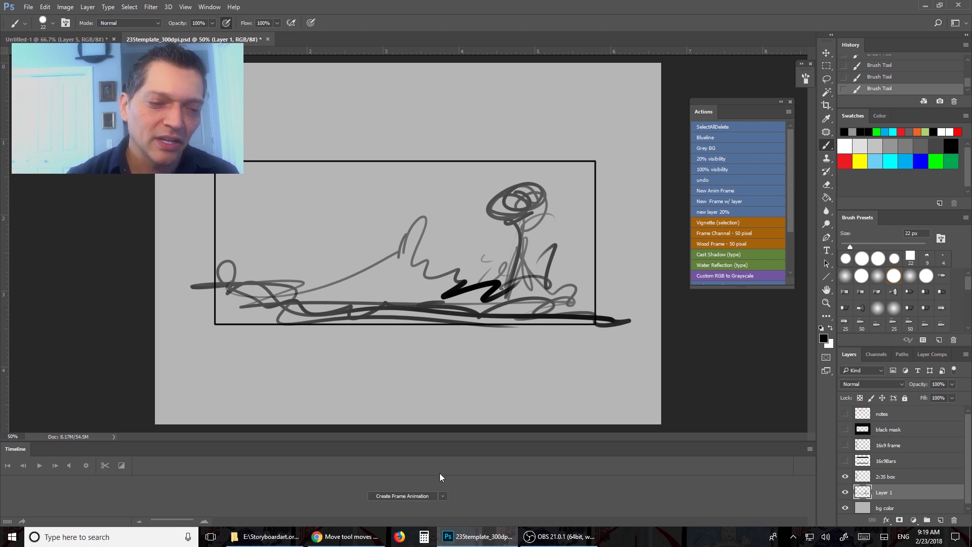
Step: Reopen the Timeline panel from Window and create a frame animation from the sketch
click(209, 7)
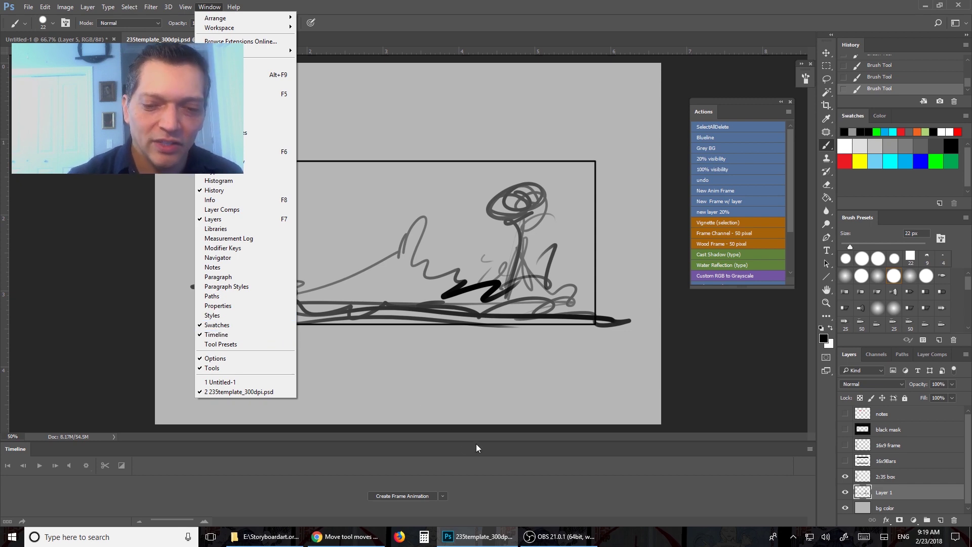
click(216, 334)
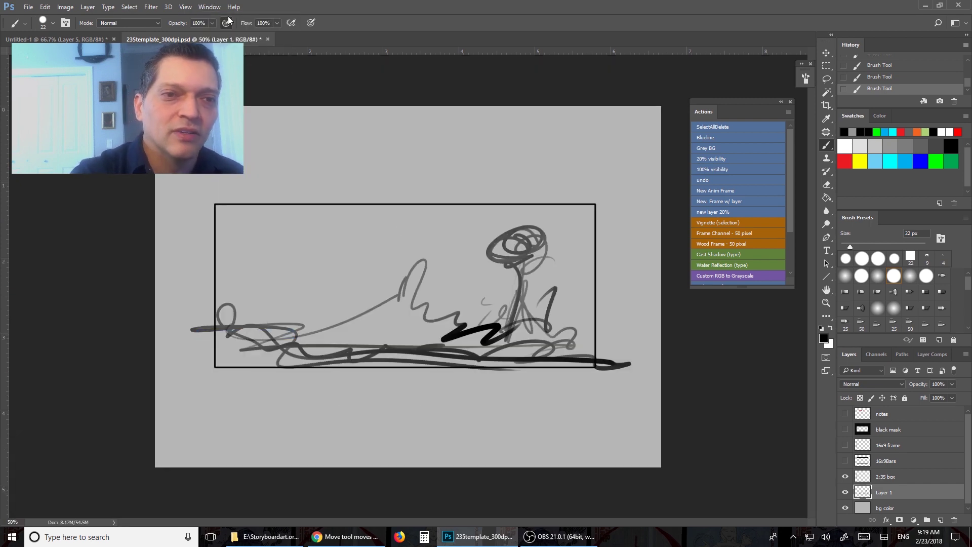
click(209, 7)
click(216, 334)
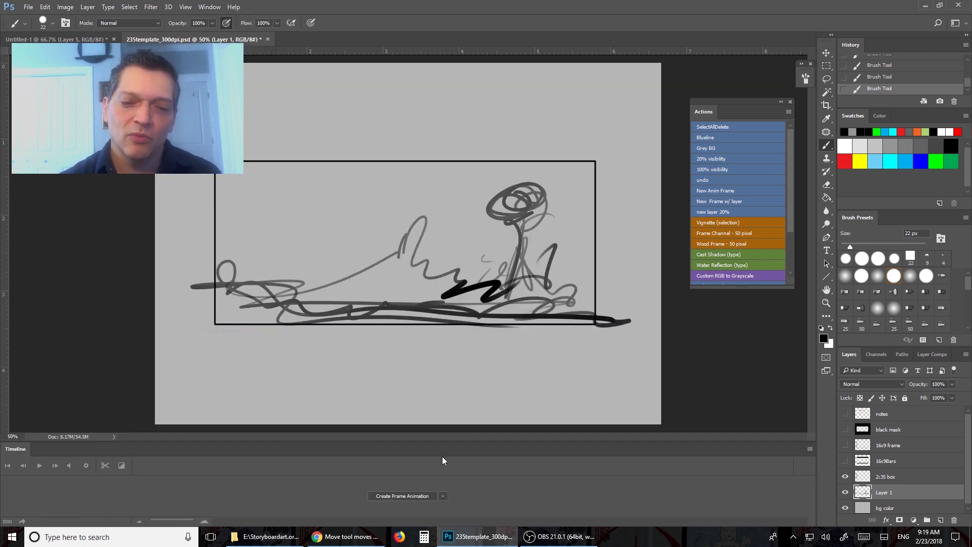
click(443, 496)
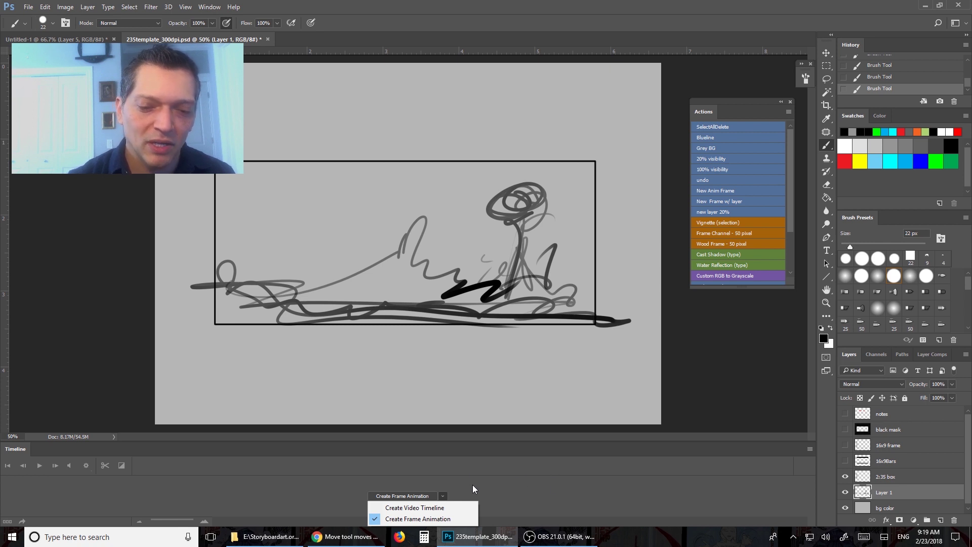
click(415, 497)
click(415, 497)
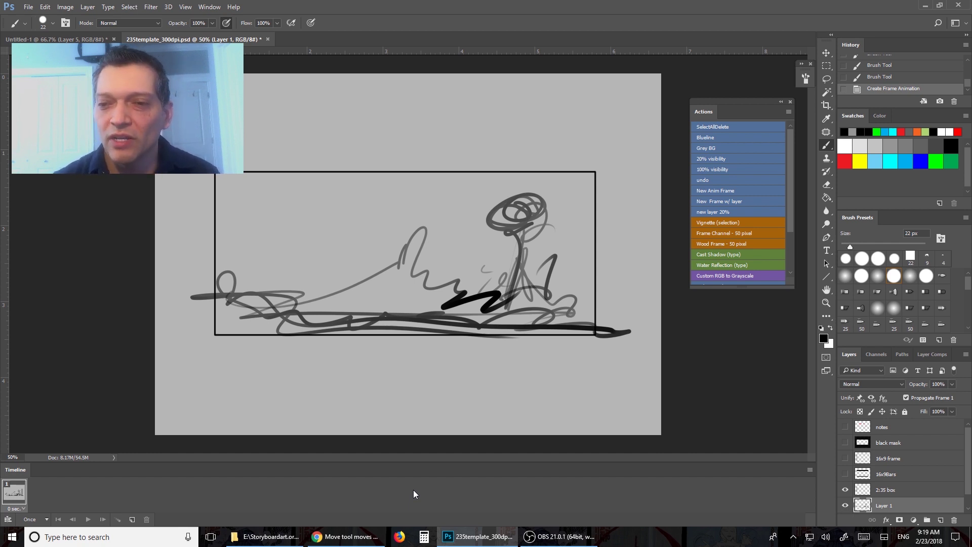
Step: Add frames 2 and 3 via the New Anim Frame and New Frame w/ layer actions, then test a grey scribble
click(741, 191)
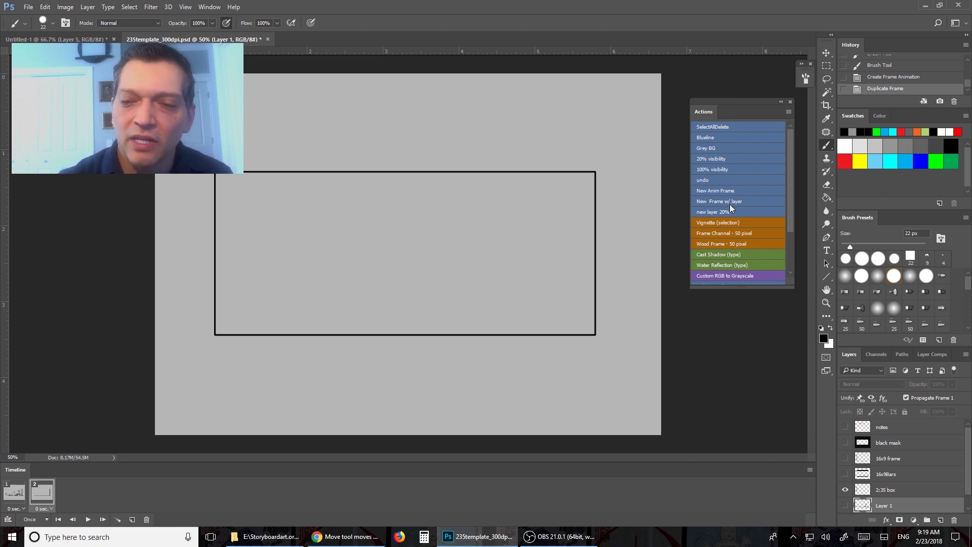
click(731, 202)
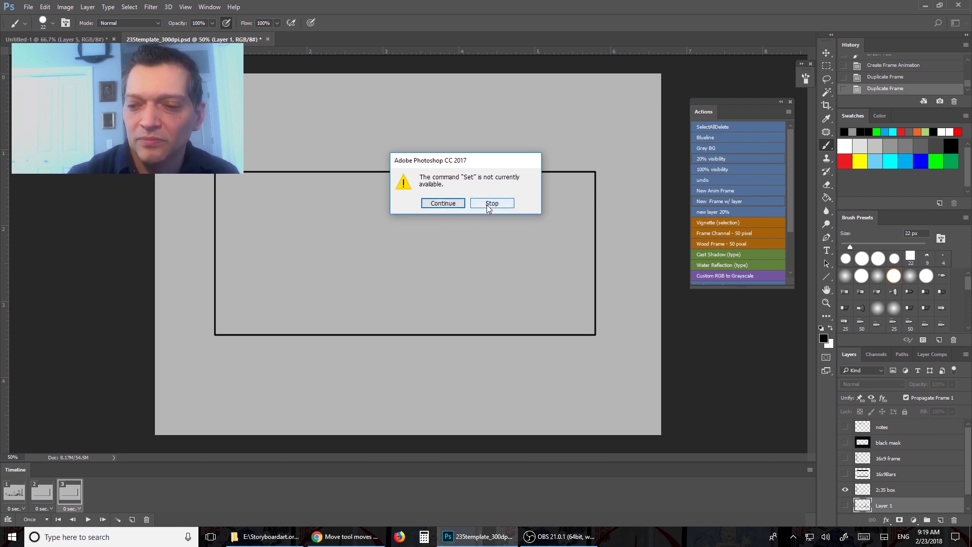
click(444, 203)
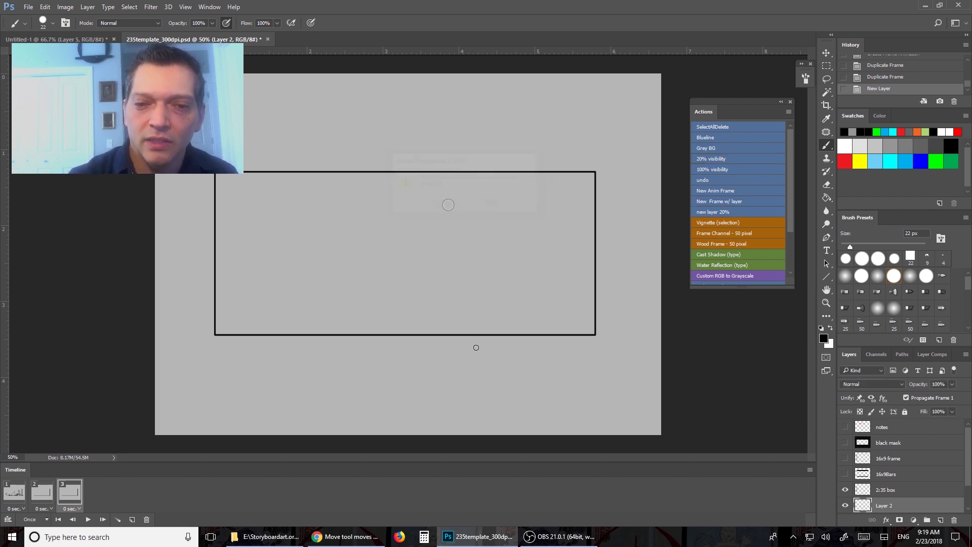
scroll(965, 486, down, 2)
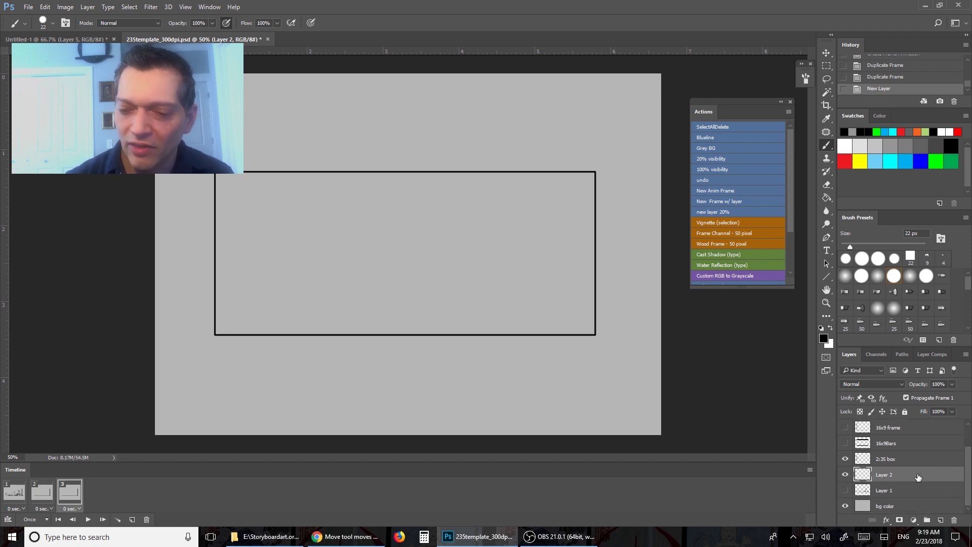
mouse_move(461, 217)
mouse_down()
mouse_move(426, 273)
mouse_move(431, 218)
mouse_move(412, 146)
mouse_move(442, 241)
mouse_move(370, 262)
mouse_move(371, 240)
mouse_move(351, 271)
mouse_move(432, 273)
mouse_move(371, 206)
mouse_move(387, 273)
mouse_move(379, 219)
mouse_move(410, 217)
mouse_move(411, 247)
mouse_up()
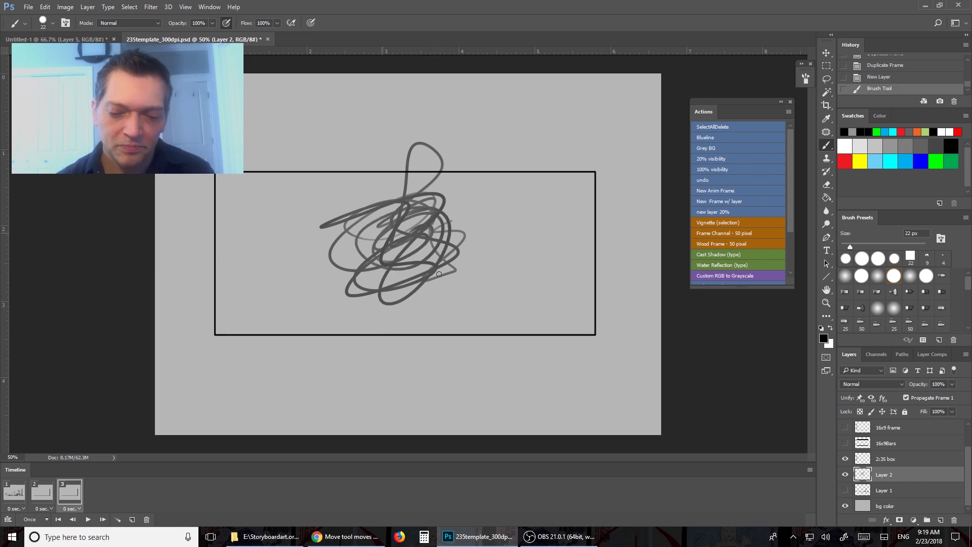
Step: Clear Layer 2 with the SelectAllDelete action and brush the rough outline of the head
click(730, 126)
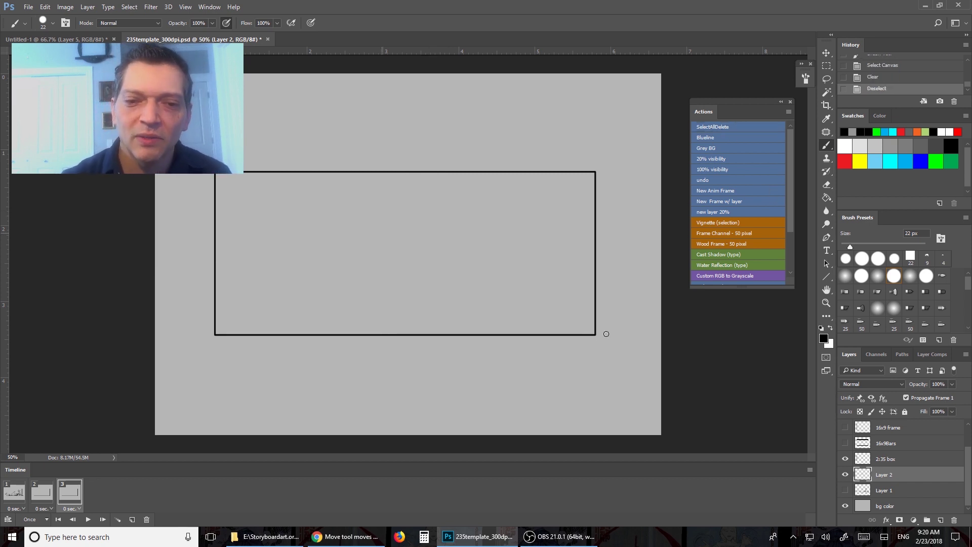
drag(344, 213, 430, 248)
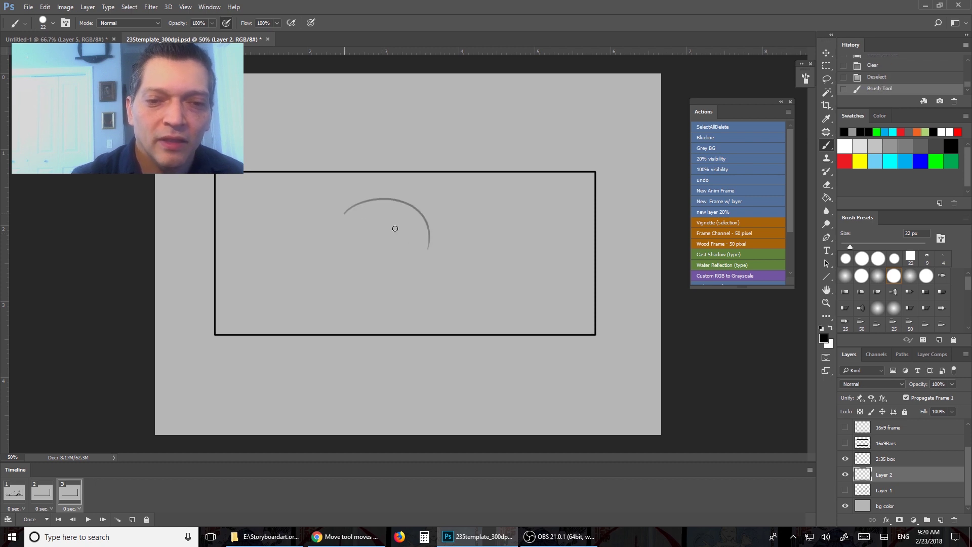
drag(368, 201, 349, 279)
drag(430, 231, 338, 295)
drag(383, 264, 416, 258)
Step: Add eyes, eyebrows, a black open mouth, a left ear, shoulder lines and spiky hair
drag(360, 251, 431, 238)
mouse_move(404, 290)
mouse_down()
mouse_move(411, 298)
mouse_move(388, 299)
mouse_move(400, 296)
mouse_up()
mouse_move(347, 256)
mouse_down()
mouse_move(328, 262)
mouse_move(348, 279)
mouse_up()
drag(337, 291, 287, 337)
drag(404, 310, 431, 349)
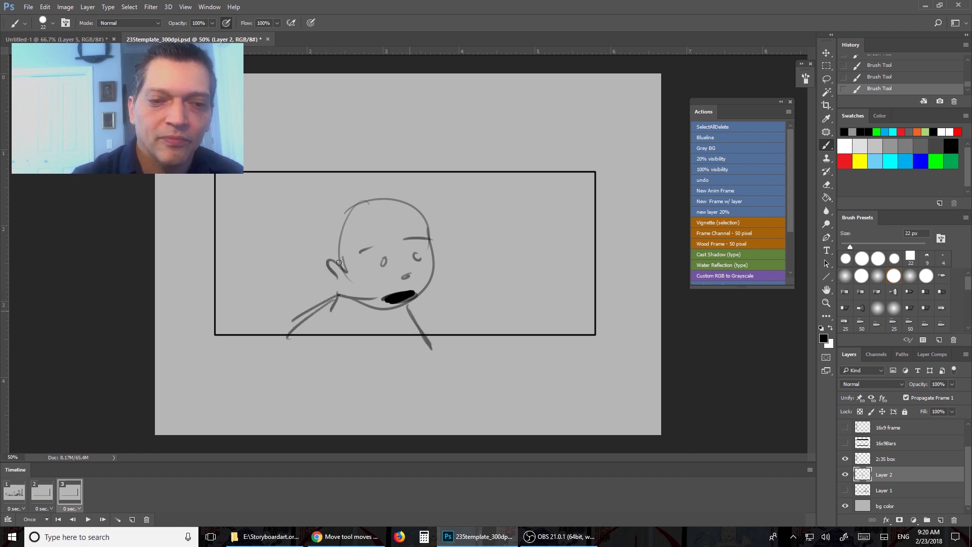
mouse_move(335, 247)
mouse_down()
mouse_move(328, 225)
mouse_move(413, 183)
mouse_move(428, 215)
mouse_up()
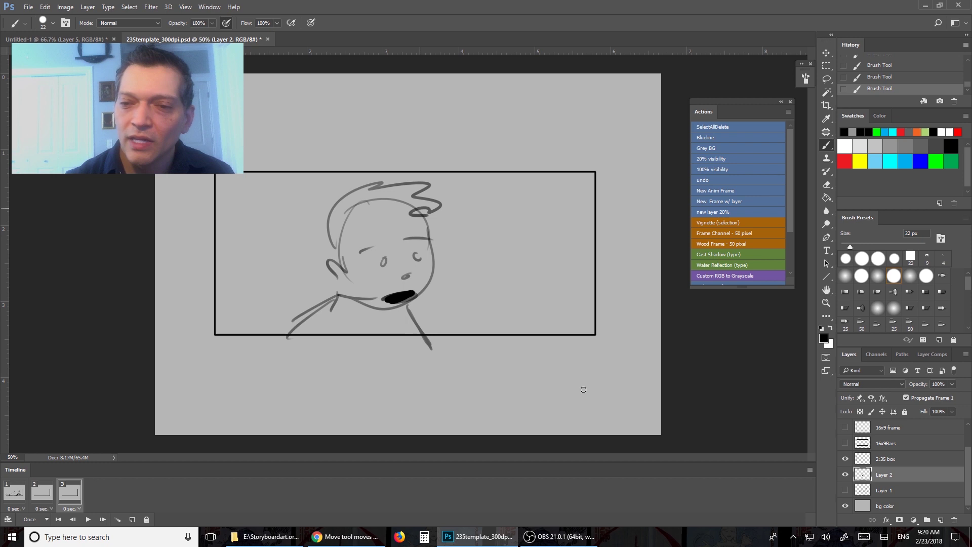
Step: Add frame 4 with a new Layer 3 and start a second head to the right
click(727, 202)
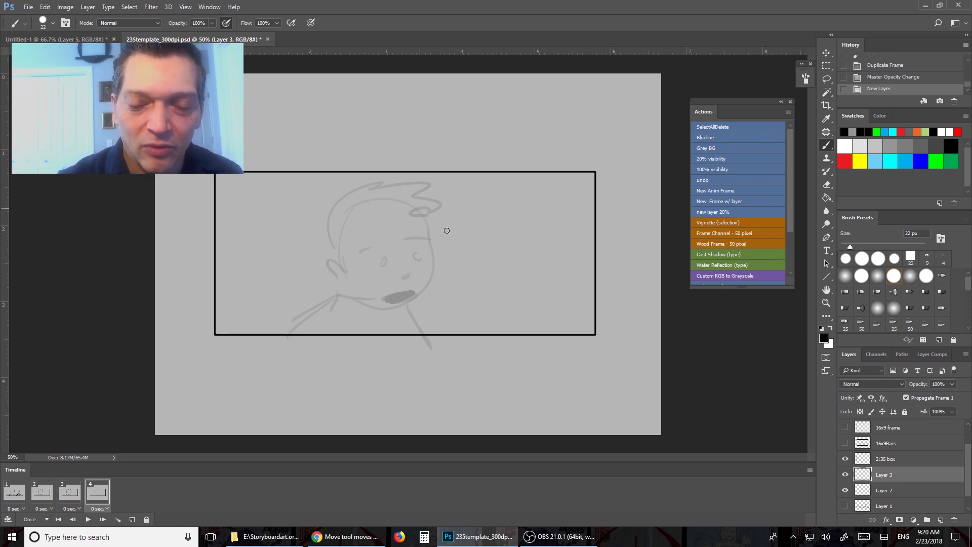
mouse_move(426, 204)
mouse_down()
mouse_move(410, 228)
mouse_move(493, 207)
mouse_up()
mouse_move(408, 228)
mouse_down()
mouse_move(504, 215)
mouse_move(506, 248)
mouse_move(506, 238)
mouse_up()
drag(426, 290, 494, 291)
mouse_move(446, 239)
mouse_down()
mouse_move(464, 223)
mouse_move(461, 249)
mouse_up()
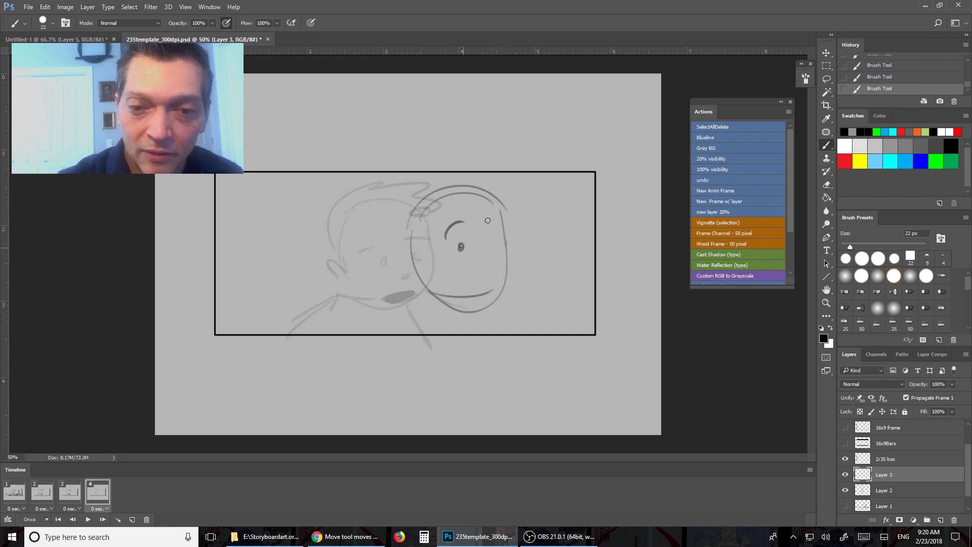
Step: Give the second face eyebrow, eye, nose, mouth, ear, neck, shoulders and spiky hair
drag(487, 219, 499, 215)
mouse_move(494, 243)
mouse_down()
mouse_move(472, 292)
mouse_move(488, 289)
mouse_move(465, 300)
mouse_move(486, 293)
mouse_up()
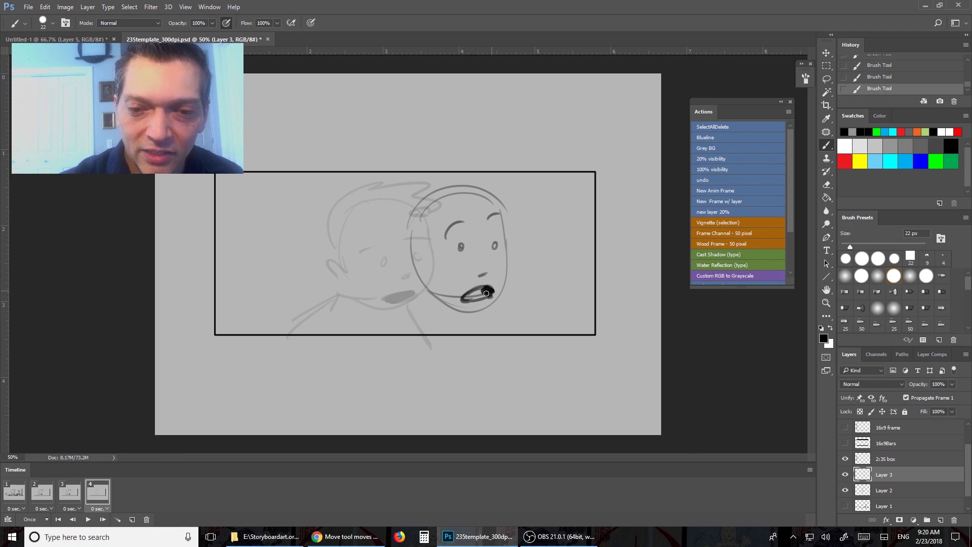
mouse_move(419, 256)
mouse_down()
mouse_move(419, 303)
mouse_move(362, 334)
mouse_up()
drag(469, 310, 490, 350)
drag(389, 310, 340, 346)
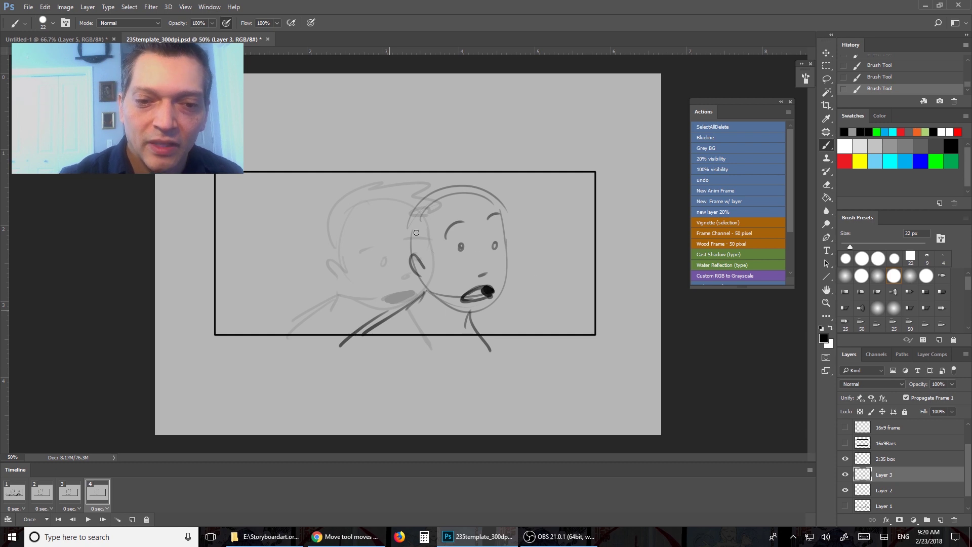
mouse_move(416, 232)
mouse_down()
mouse_move(445, 172)
mouse_move(494, 171)
mouse_move(501, 196)
mouse_up()
mouse_move(420, 200)
mouse_down()
mouse_move(401, 235)
mouse_move(408, 258)
mouse_up()
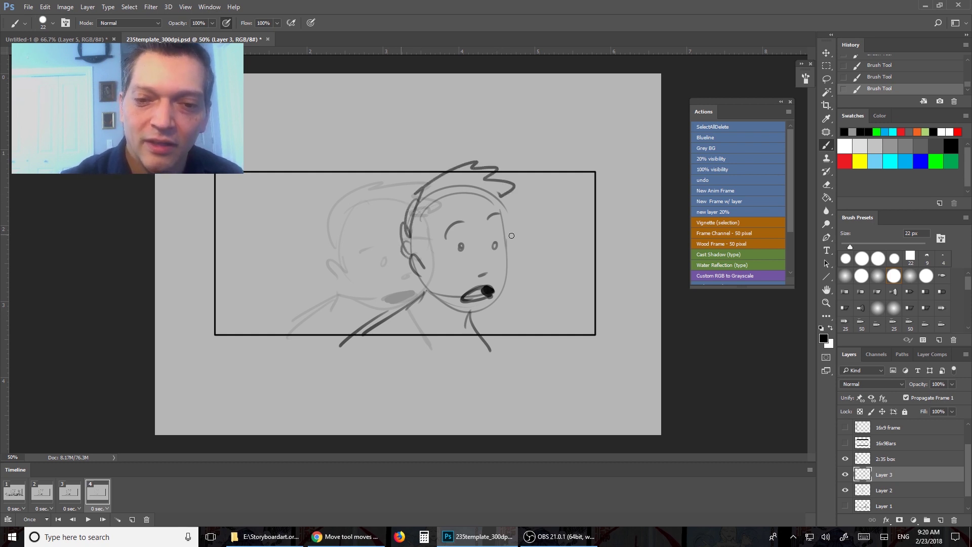
drag(507, 202, 501, 219)
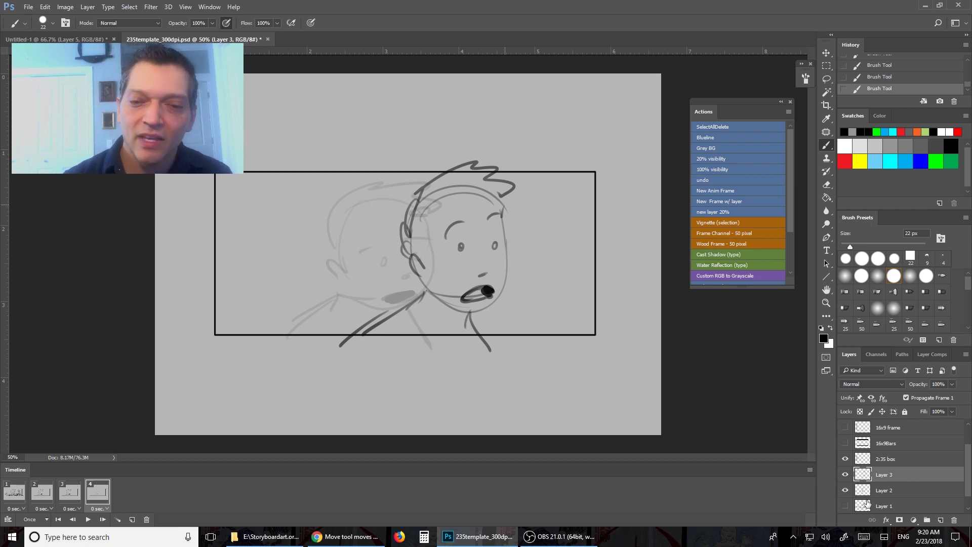
Step: Hide the faded sketch layers and flip between frames 3 and 4 to compare the poses
click(845, 490)
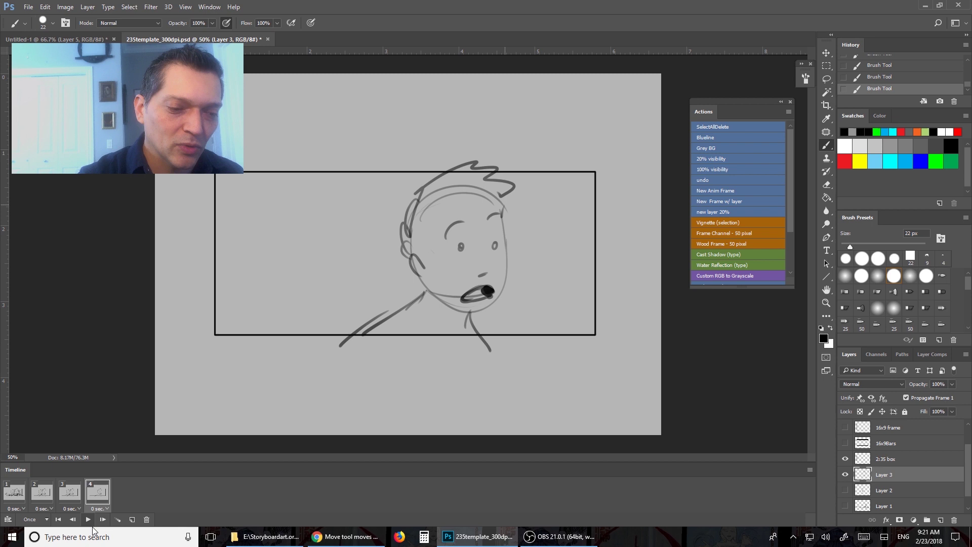
click(73, 520)
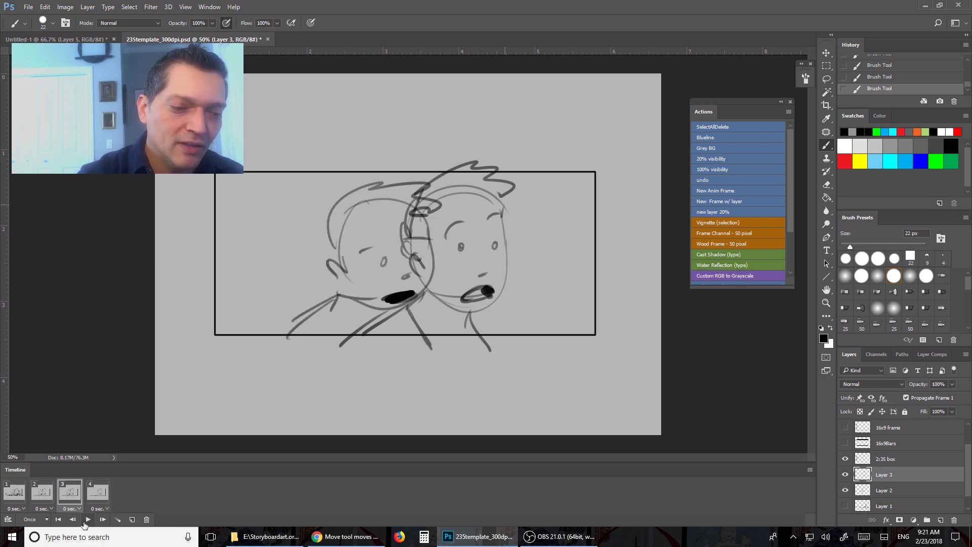
click(845, 474)
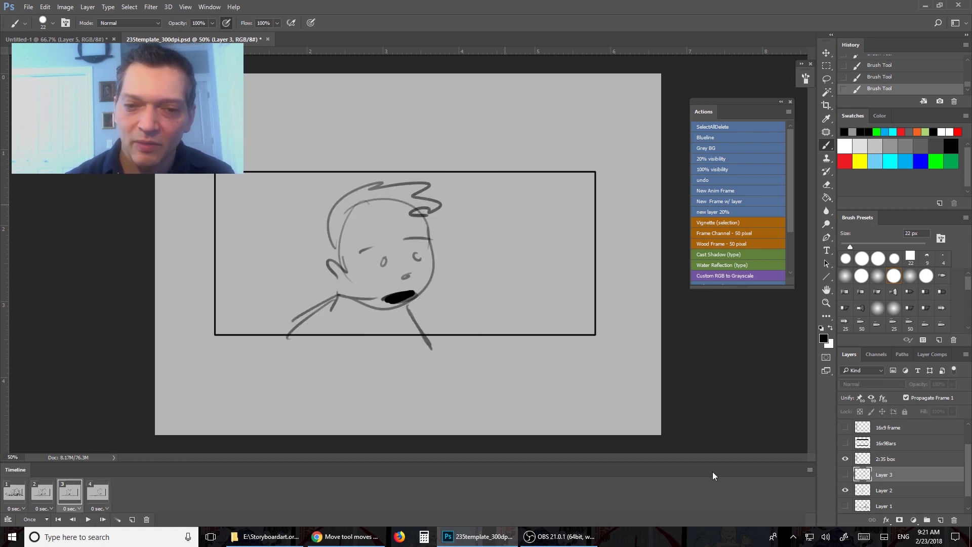
click(102, 519)
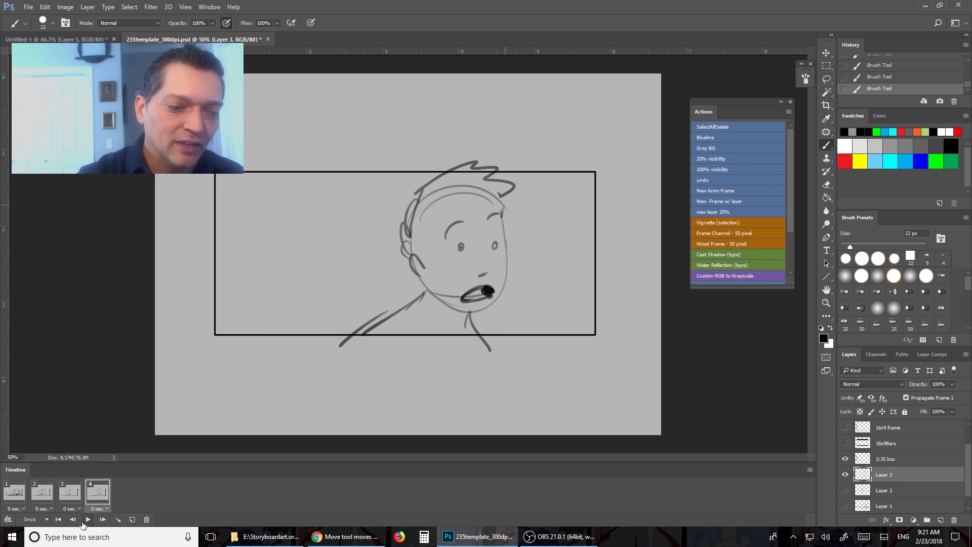
click(73, 519)
click(103, 519)
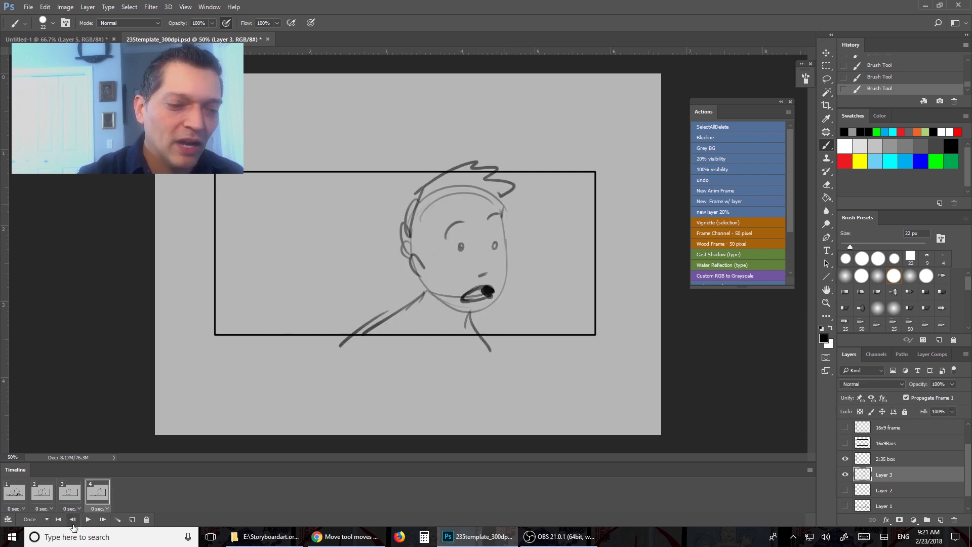
click(73, 519)
click(103, 519)
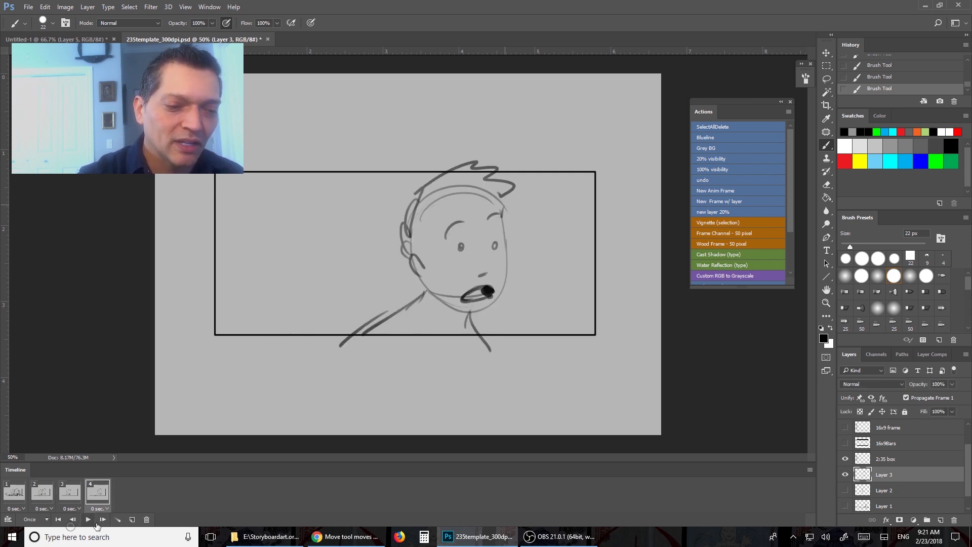
click(73, 519)
click(103, 519)
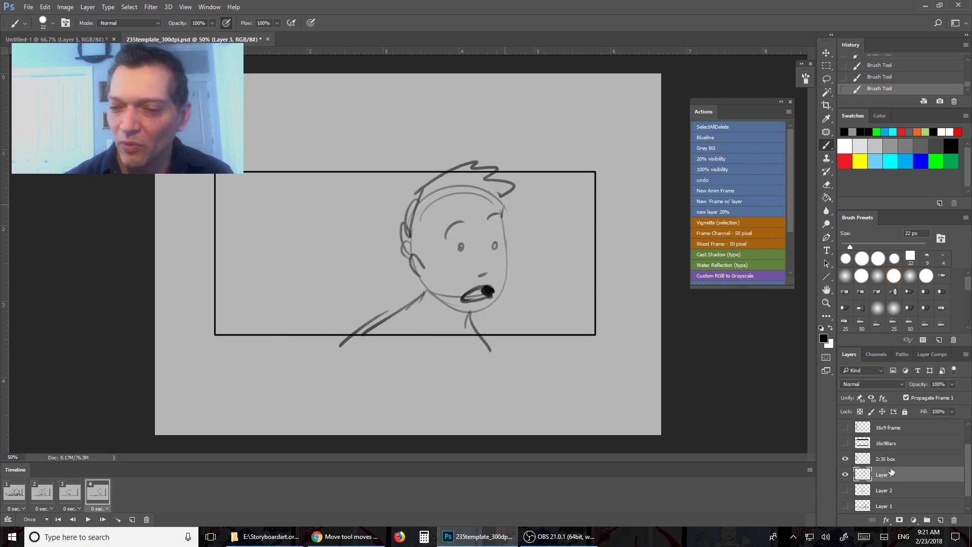
click(73, 520)
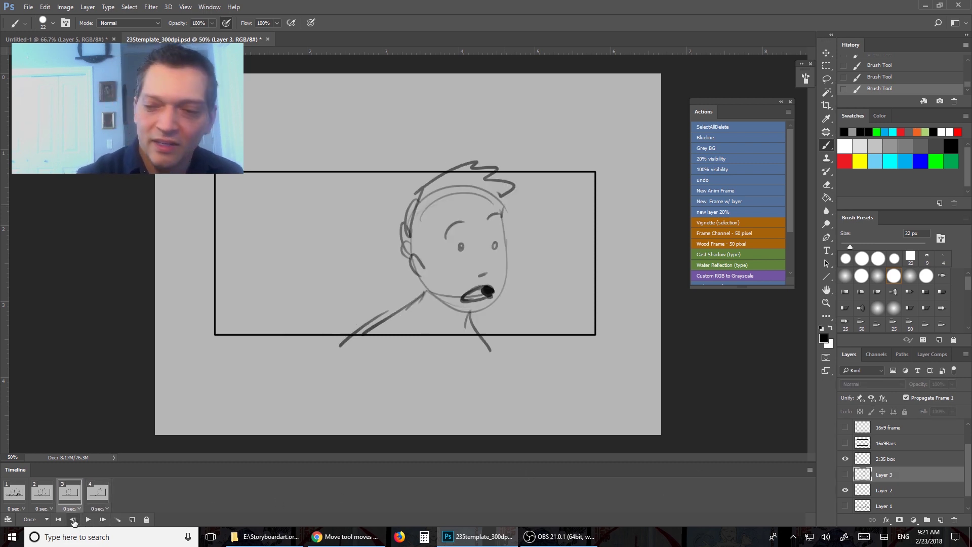
click(103, 519)
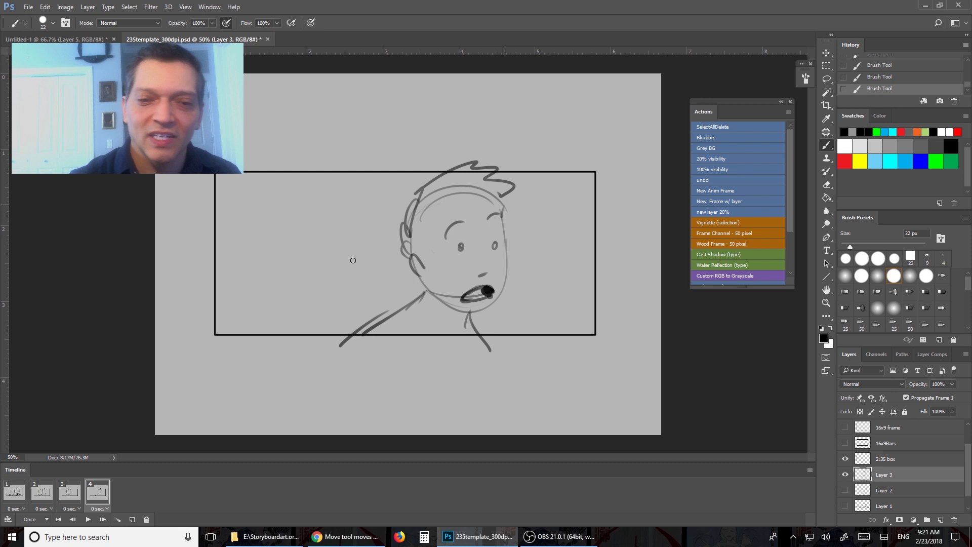
Step: On frame 4, draw a curved motion line with hatch marks left of the head
mouse_move(314, 254)
mouse_down()
mouse_move(387, 207)
mouse_move(383, 229)
mouse_up()
drag(380, 207, 376, 222)
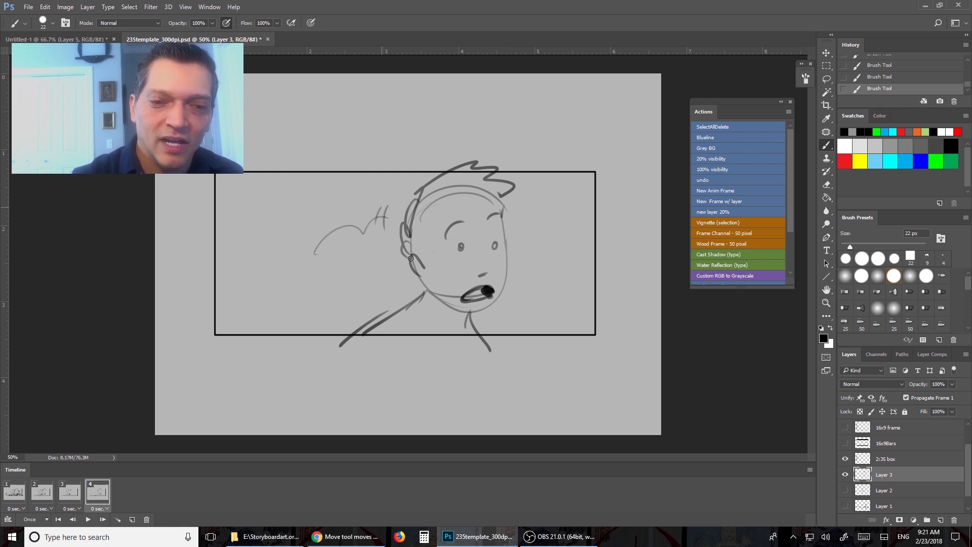
click(73, 520)
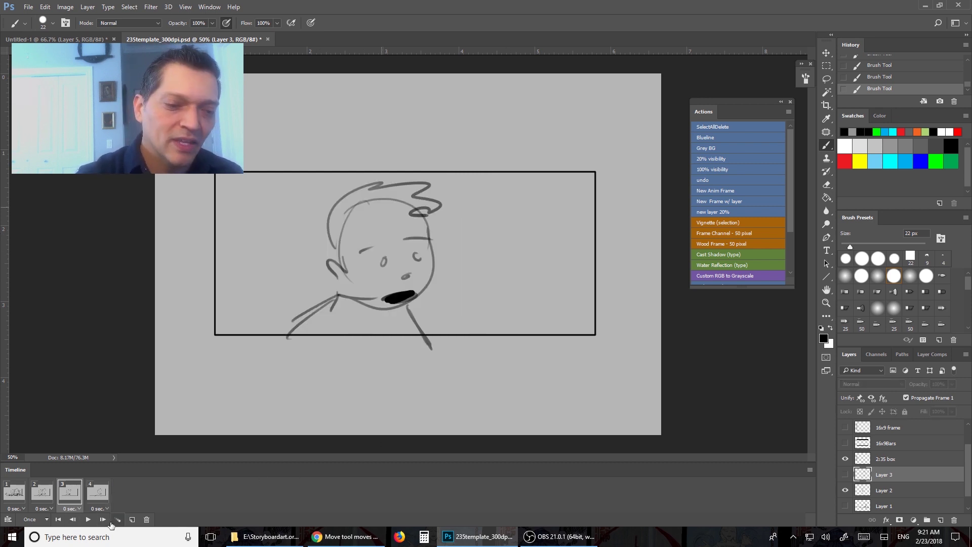
click(103, 519)
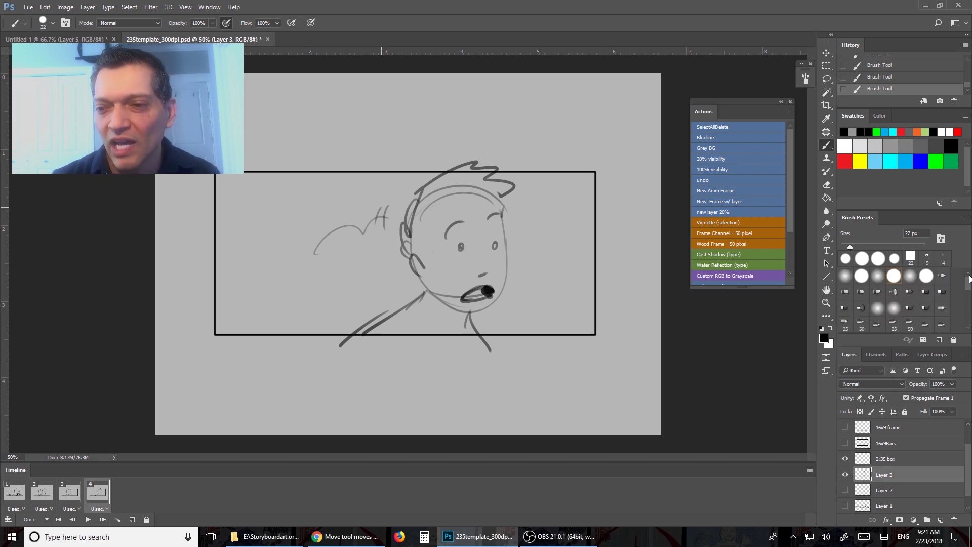
drag(968, 451, 960, 411)
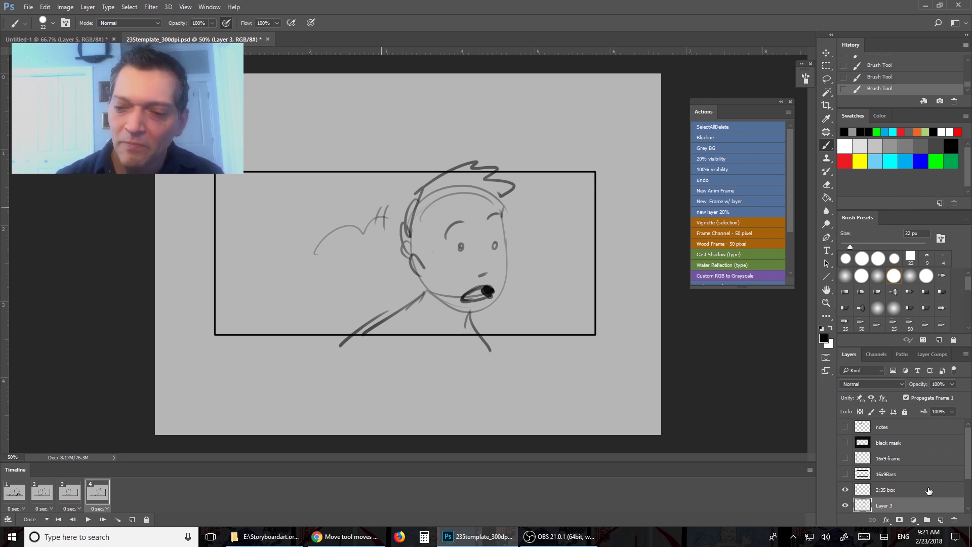
scroll(966, 441, down, 2)
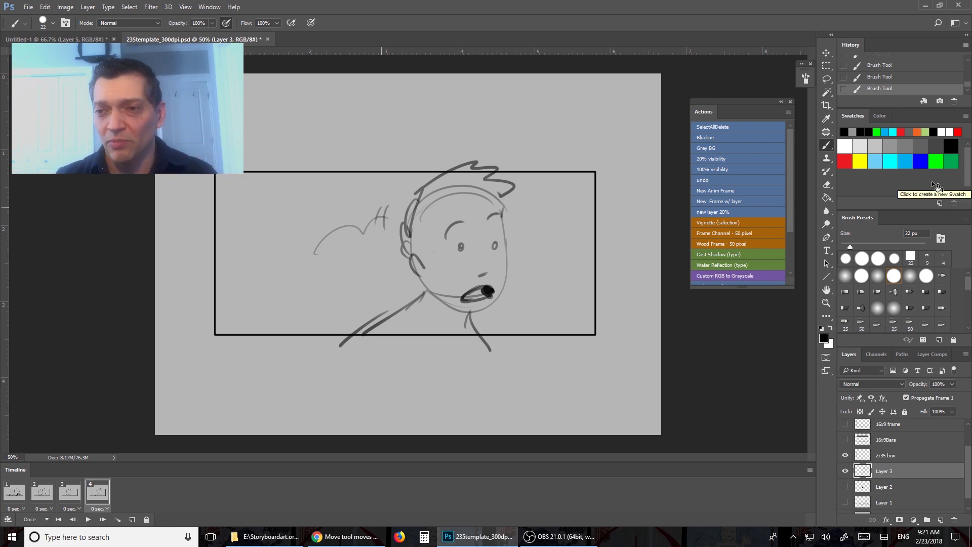
Step: Choose a grey swatch in the Swatches panel as the foreground colour
click(882, 115)
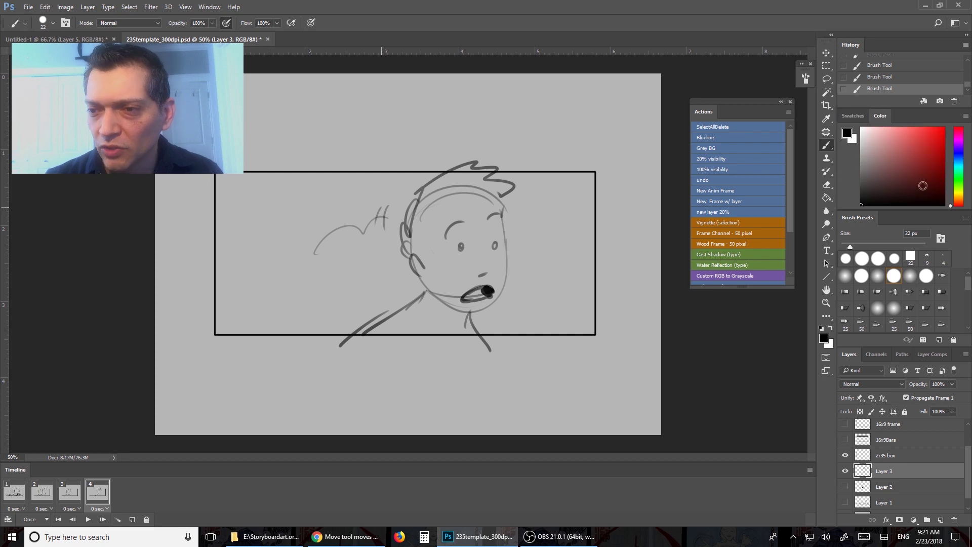
click(854, 116)
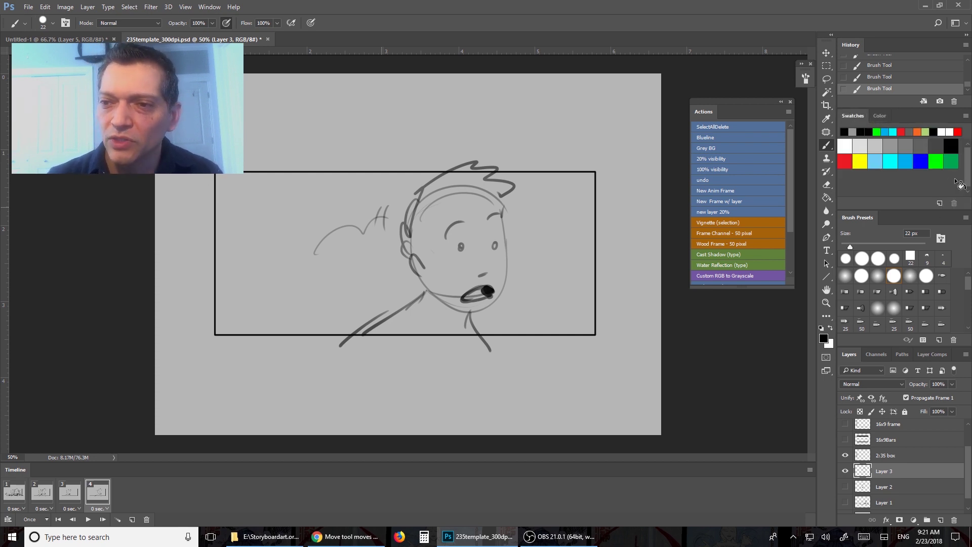
click(910, 142)
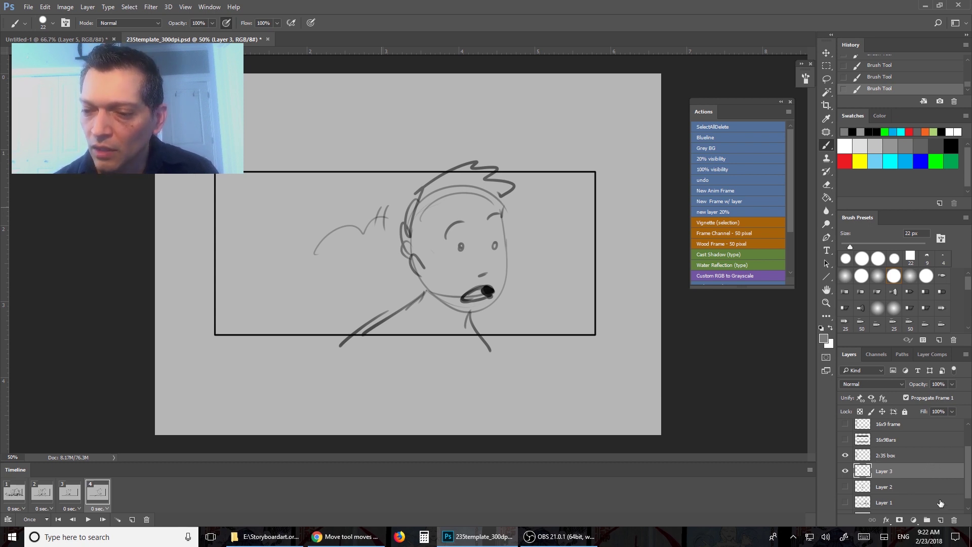
Step: On a new Layer 4, paint white tone over the face with a larger brush, then pick light blue
click(941, 521)
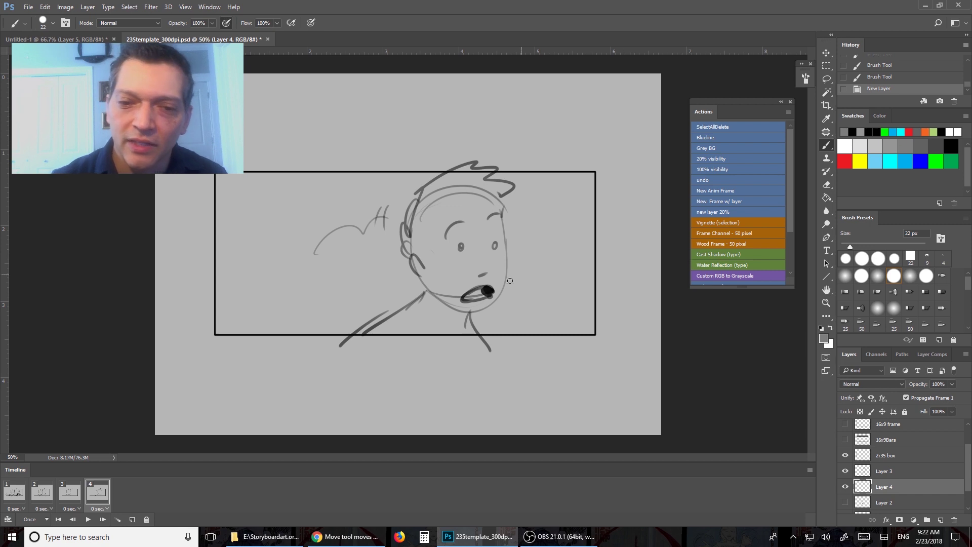
mouse_move(487, 290)
mouse_down()
mouse_move(475, 305)
mouse_move(480, 277)
mouse_up()
key(bracketright)
key(bracketright)
key(bracketright)
key(bracketright)
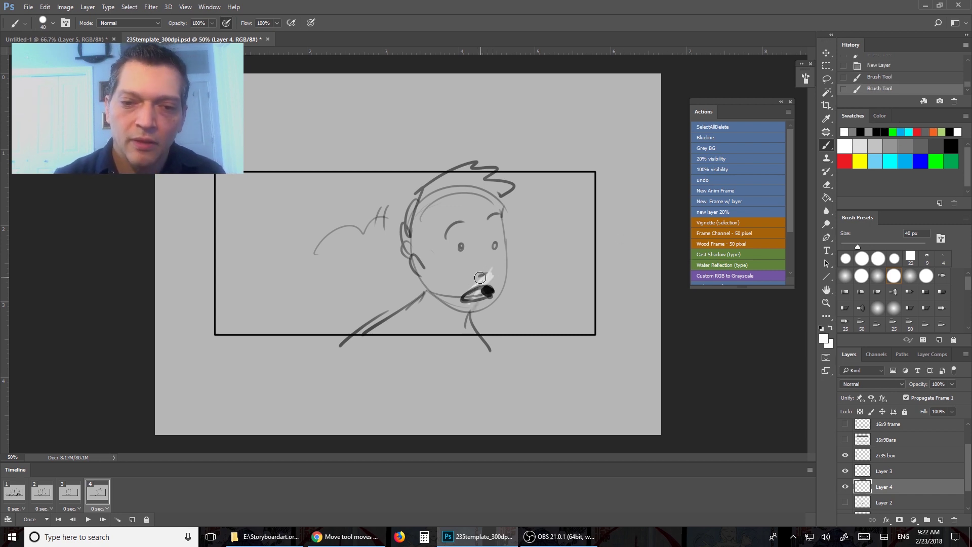
key(bracketright)
mouse_move(516, 243)
mouse_down()
mouse_move(455, 299)
mouse_move(430, 264)
mouse_move(423, 223)
mouse_move(451, 198)
mouse_move(435, 256)
mouse_move(473, 251)
mouse_move(491, 220)
mouse_move(486, 288)
mouse_move(473, 303)
mouse_move(451, 293)
mouse_move(361, 340)
mouse_move(395, 326)
mouse_move(442, 360)
mouse_move(468, 349)
mouse_move(458, 362)
mouse_up()
mouse_move(478, 230)
mouse_down()
mouse_move(423, 212)
mouse_move(444, 191)
mouse_move(486, 203)
mouse_move(507, 194)
mouse_move(431, 238)
mouse_move(469, 254)
mouse_move(460, 273)
mouse_move(428, 284)
mouse_move(445, 268)
mouse_move(498, 266)
mouse_move(400, 334)
mouse_move(440, 349)
mouse_up()
click(882, 161)
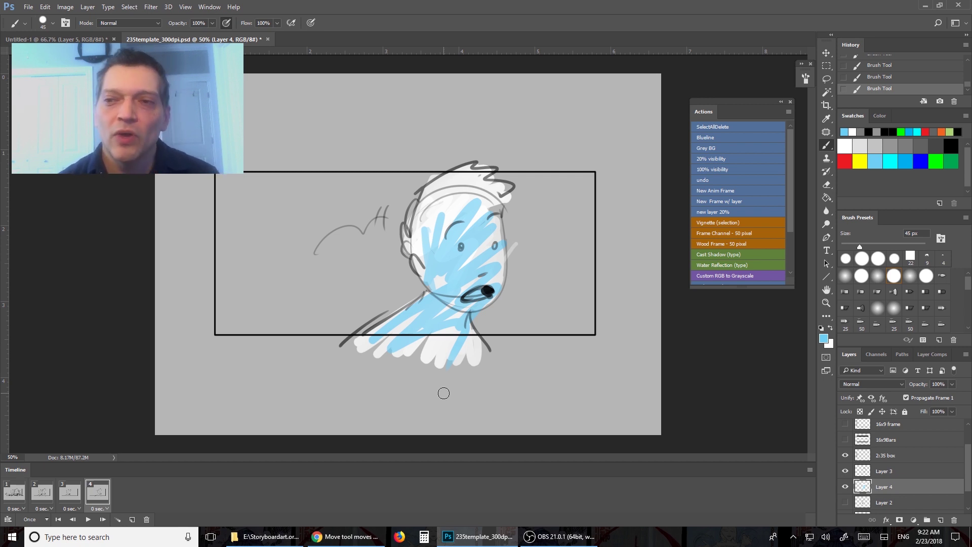
Step: Set up a new workspace capturing Keyboard Shortcuts, Menus and Toolbar, under a custom workspace name
click(209, 7)
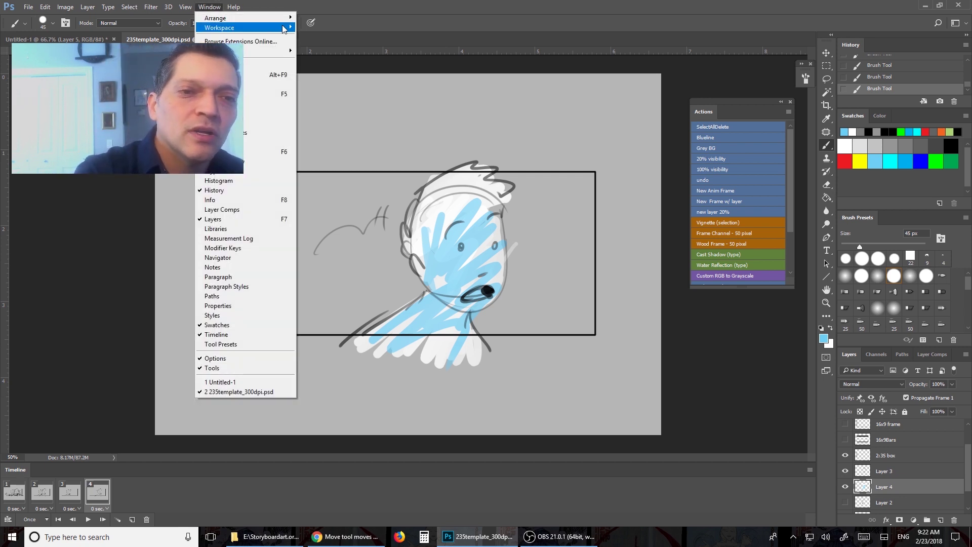
mouse_move(284, 28)
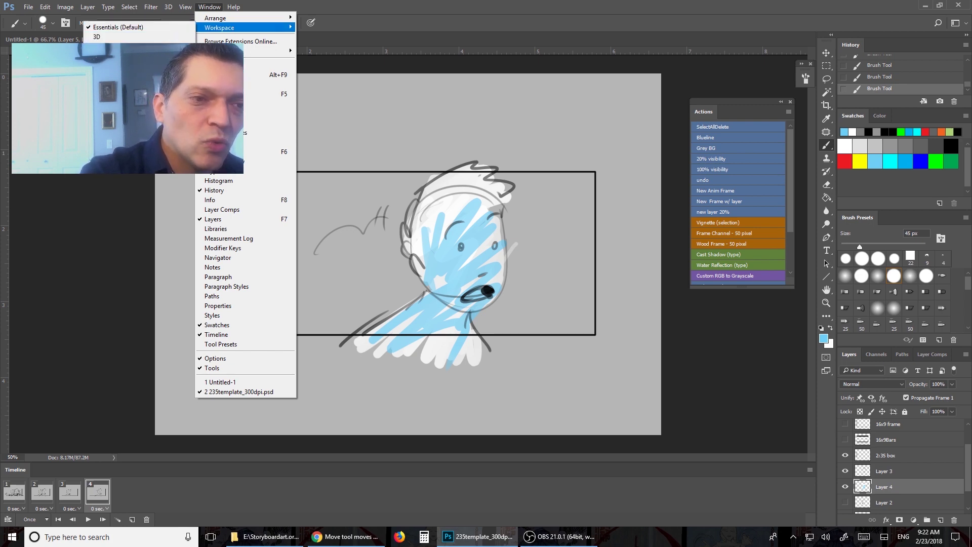
click(127, 57)
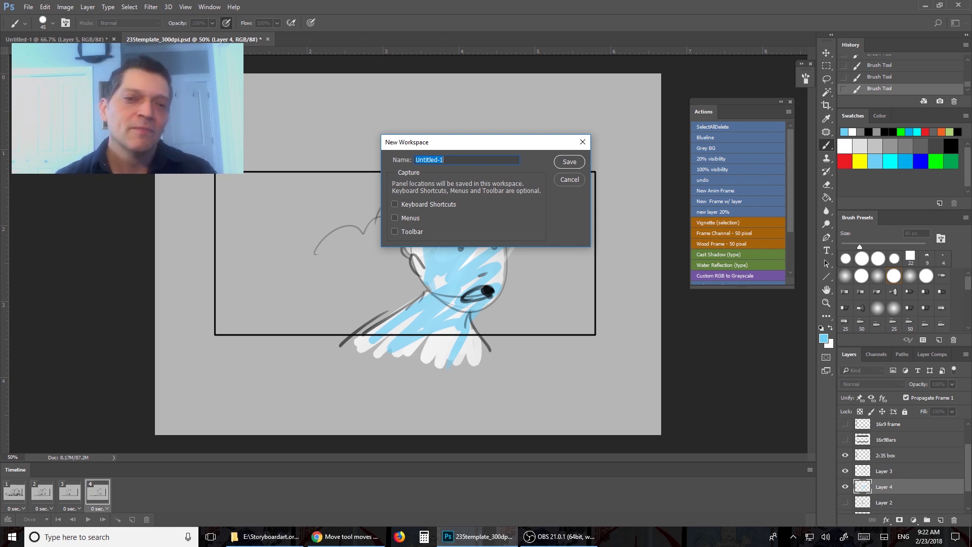
key(End)
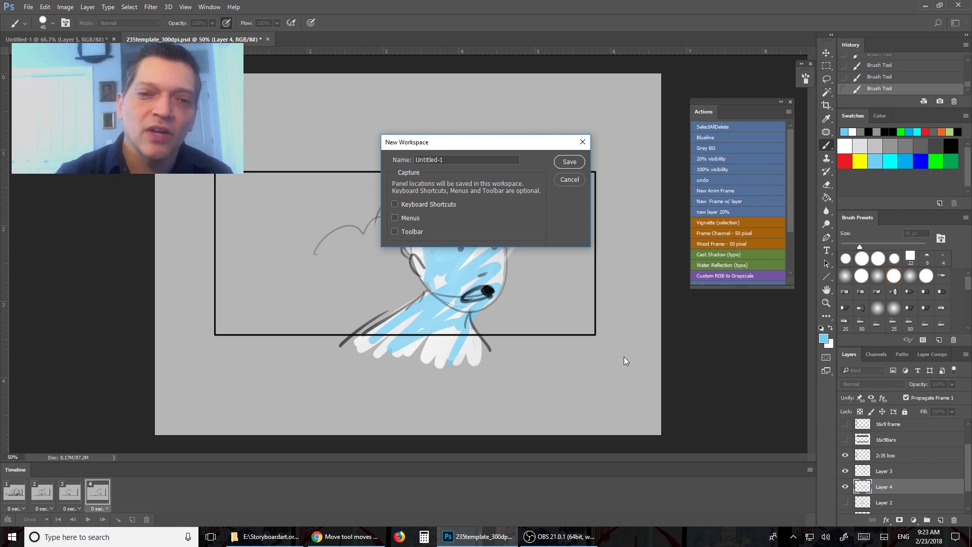
click(451, 159)
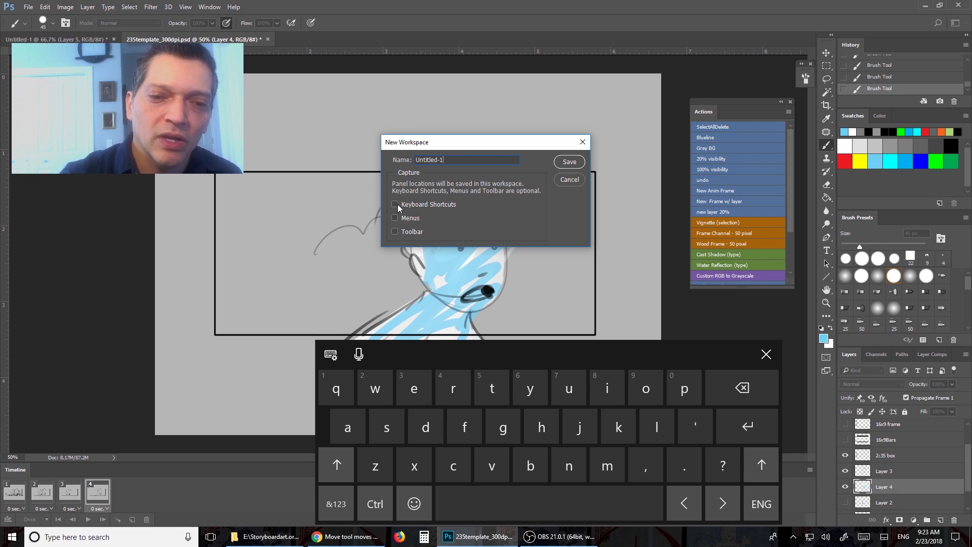
click(396, 204)
click(395, 219)
click(396, 231)
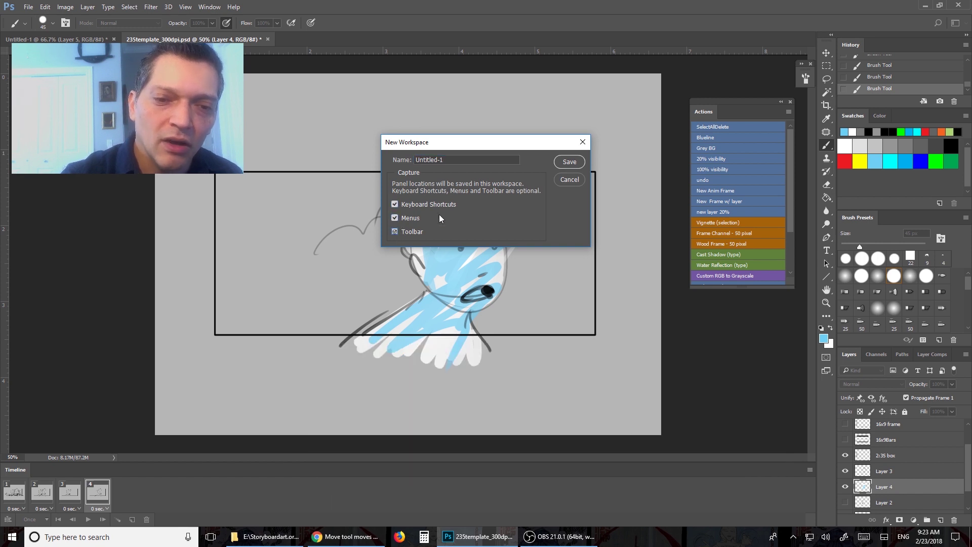
double_click(460, 159)
text(Sergio)
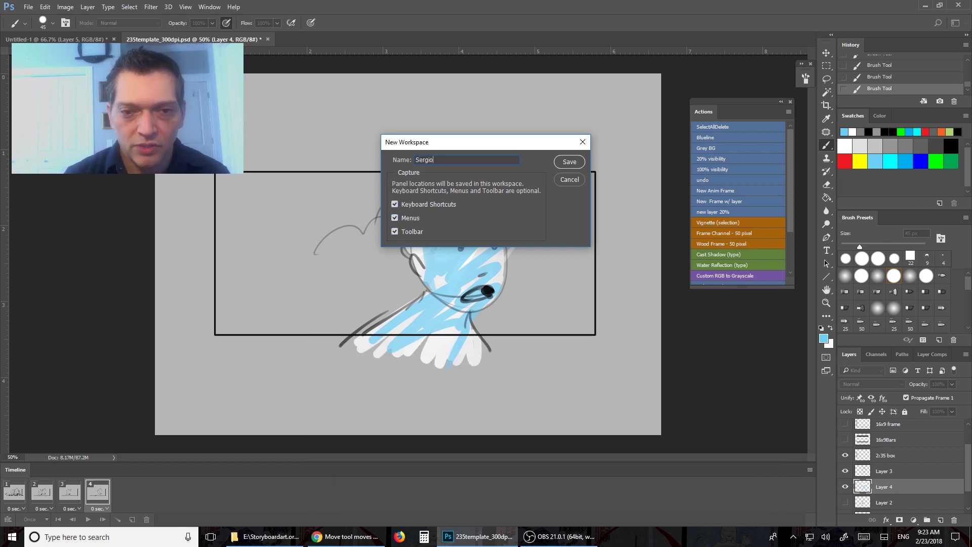
text(Worksp)
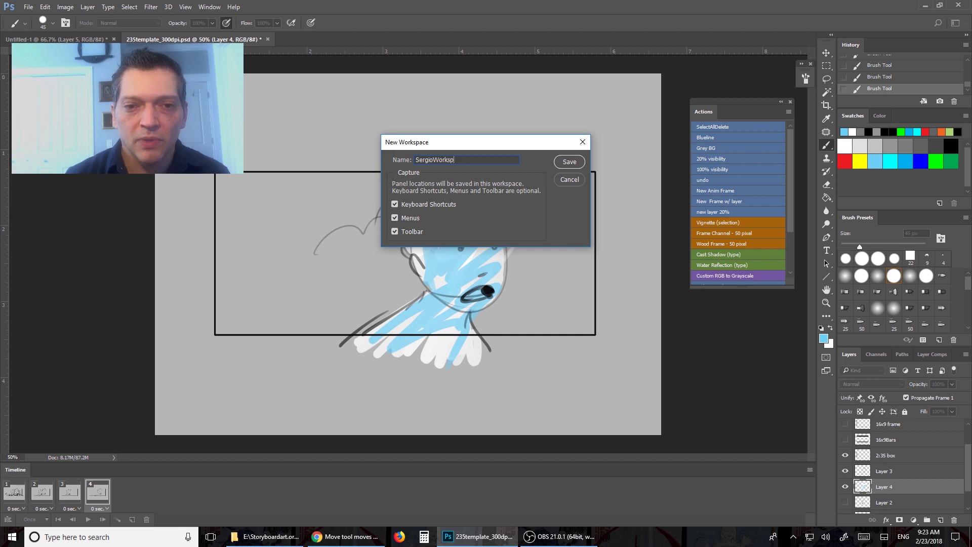
text(ace01)
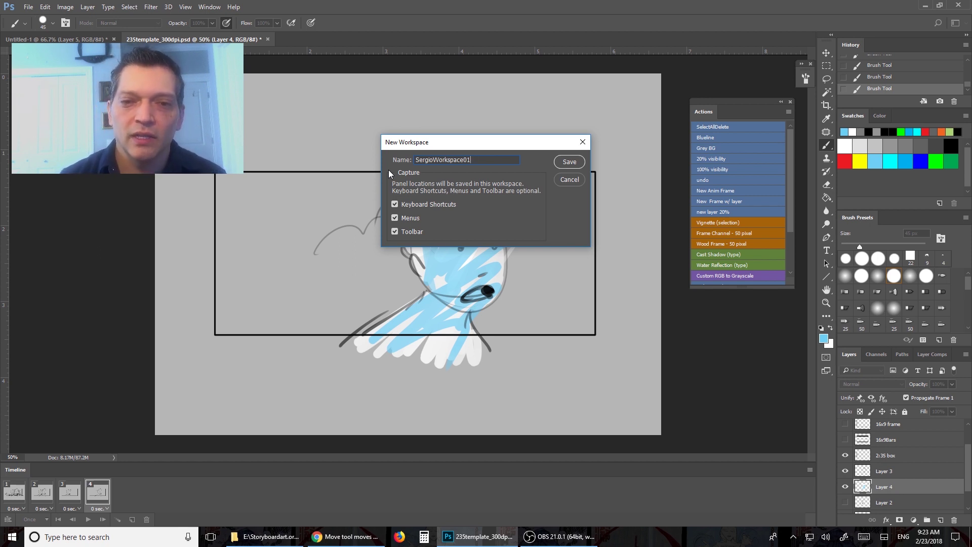
click(568, 161)
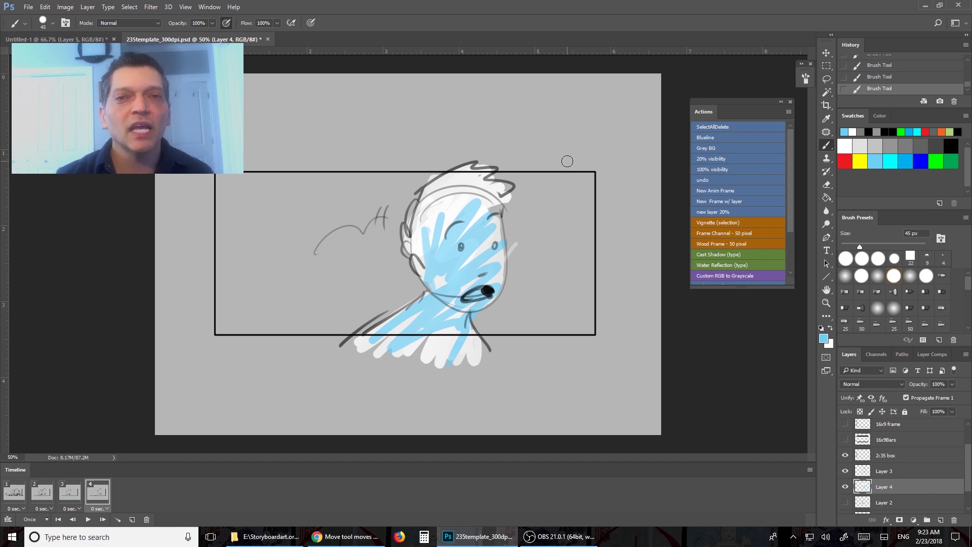